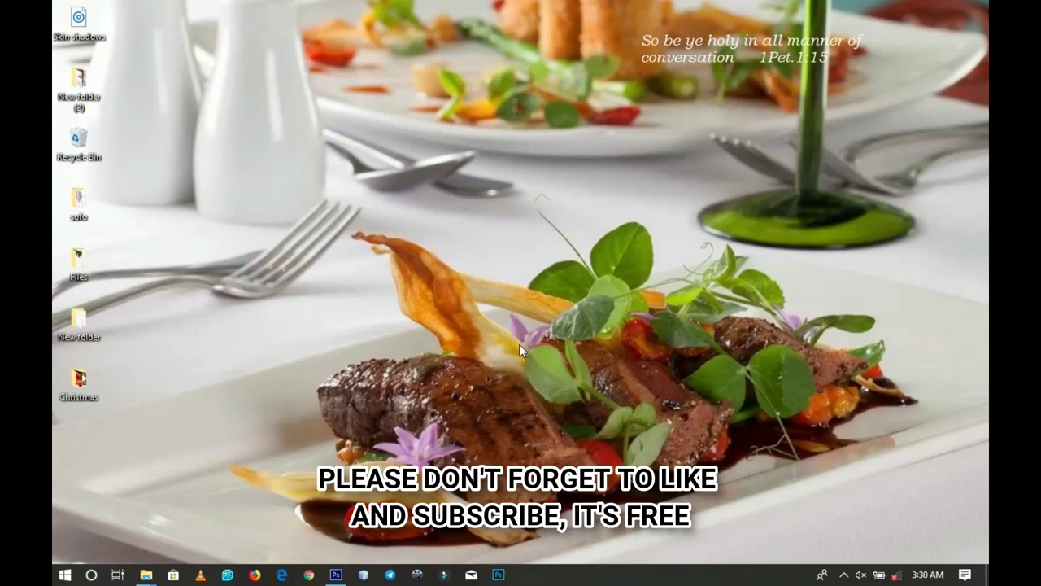
Step: Bring Photoshop up from the Windows taskbar
left_click(336, 575)
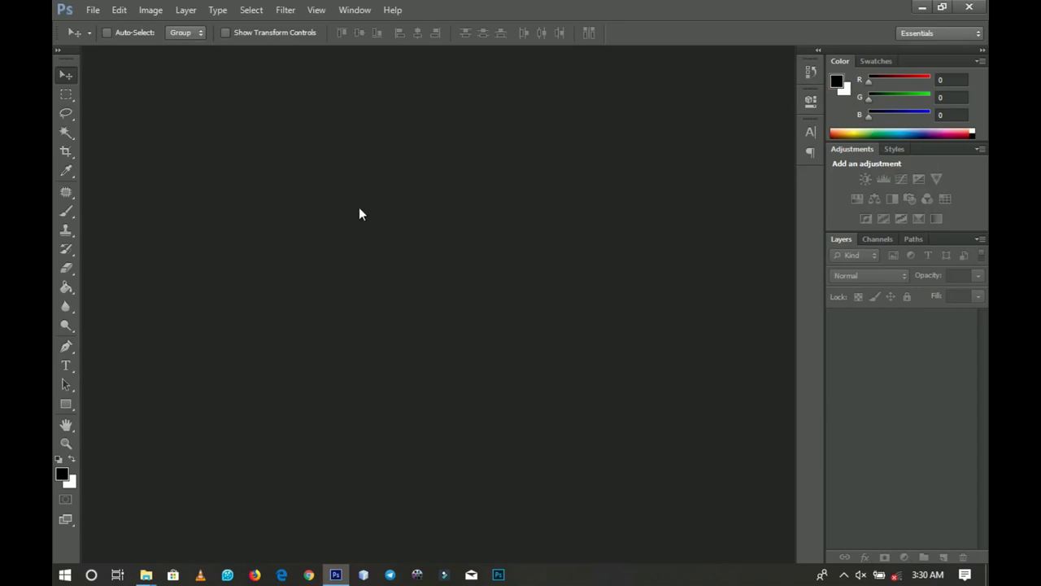
Step: Create a new white DL document, 110 × 220 mm at 300 pixels/inch
left_click(93, 9)
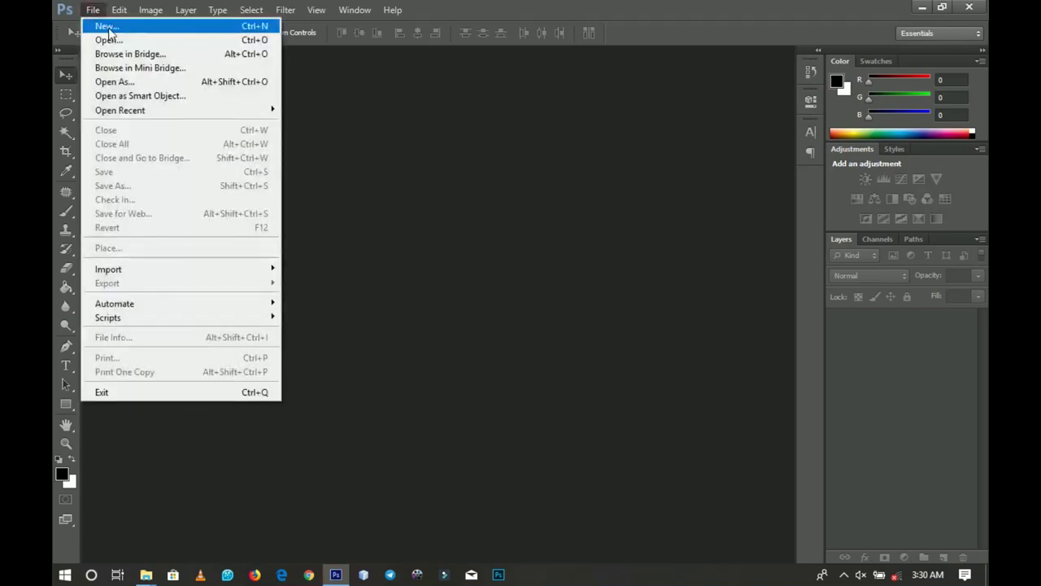
left_click(106, 25)
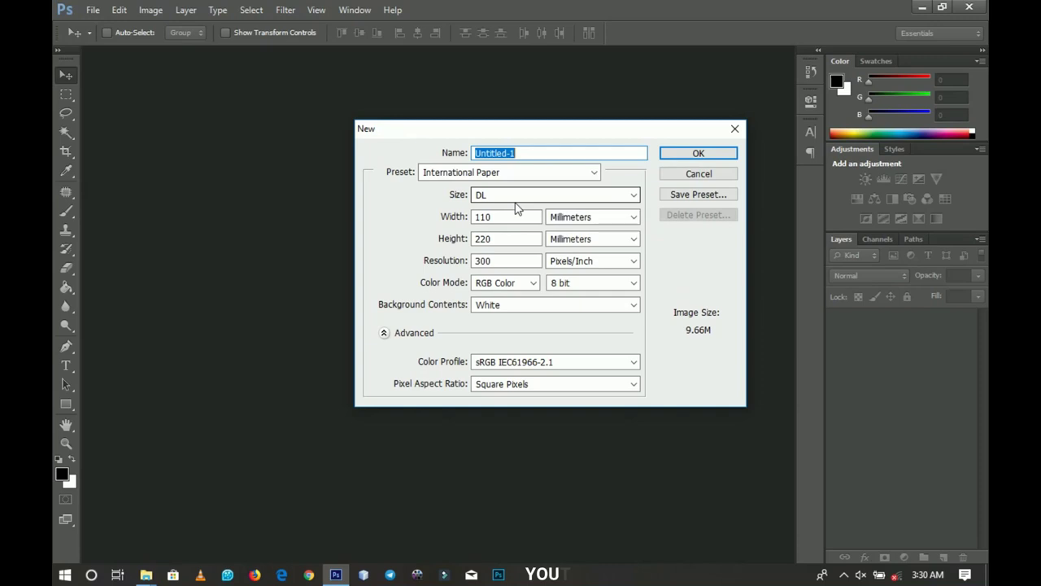
left_click(677, 153)
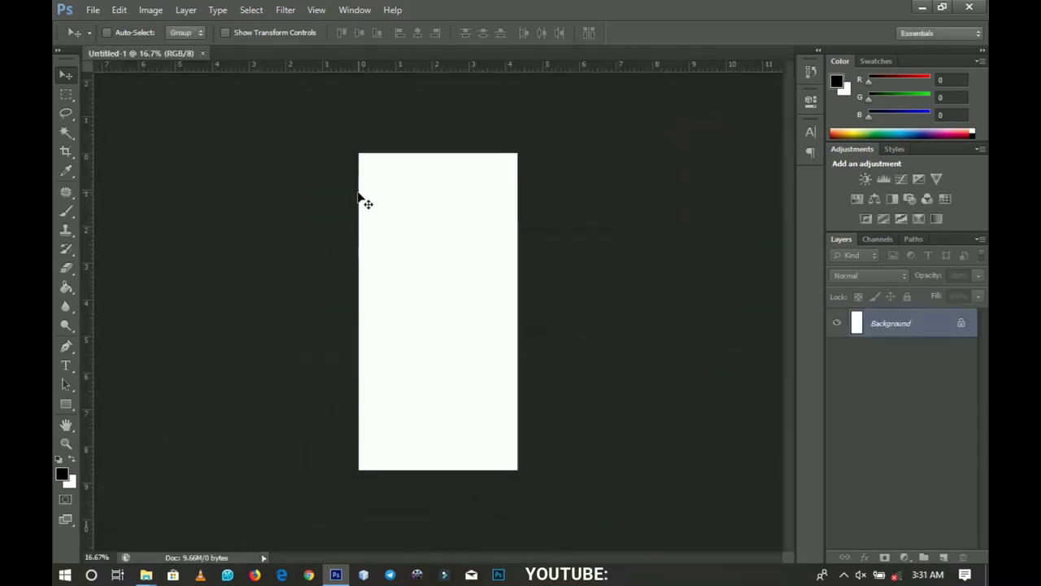
Step: Rotate the canvas 90° to landscape, fit it on screen, and minimize Photoshop
left_click(150, 10)
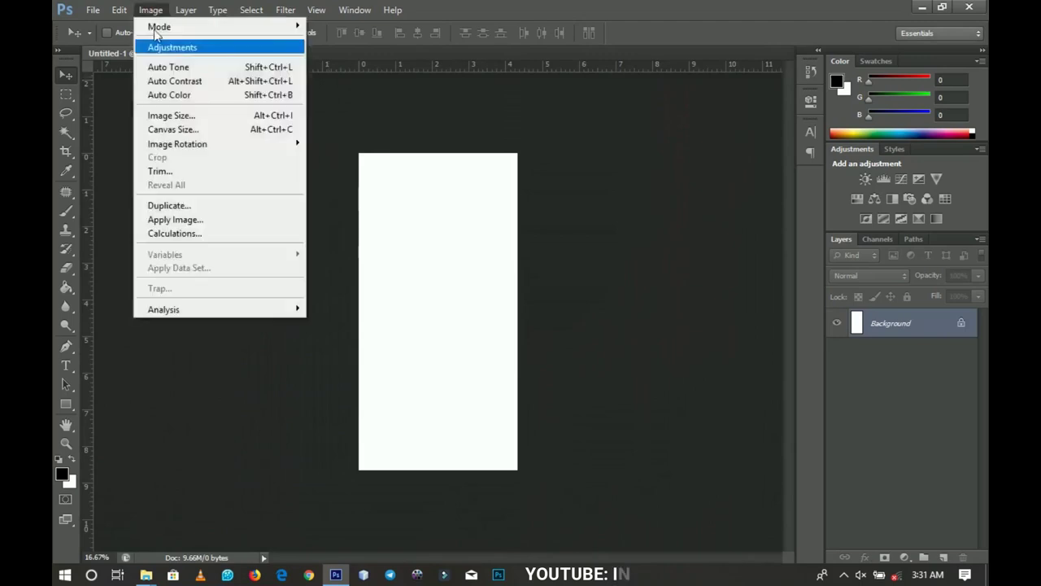
mouse_move(220, 144)
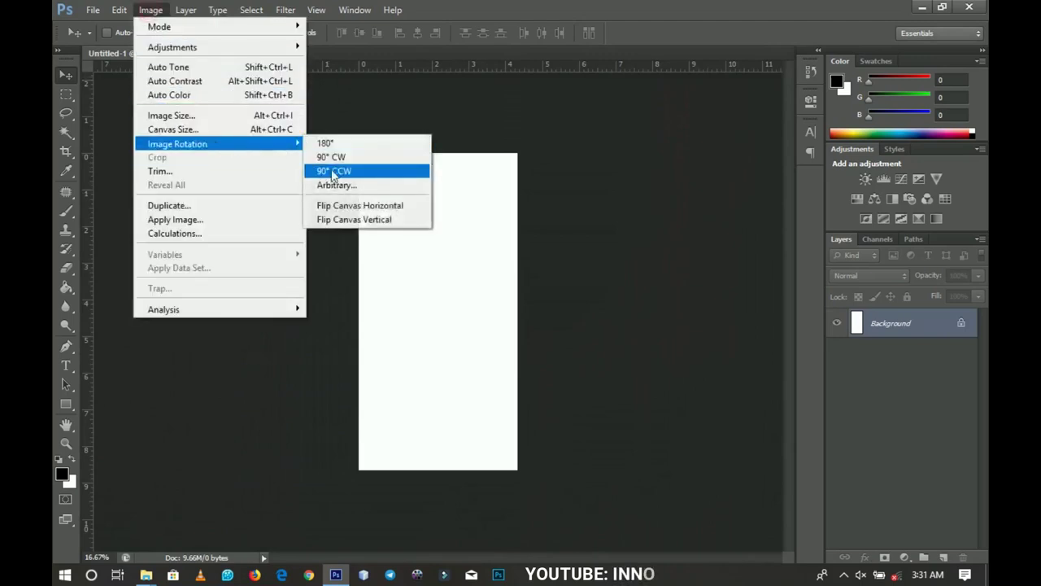
left_click(335, 157)
key("z")
right_click(493, 278)
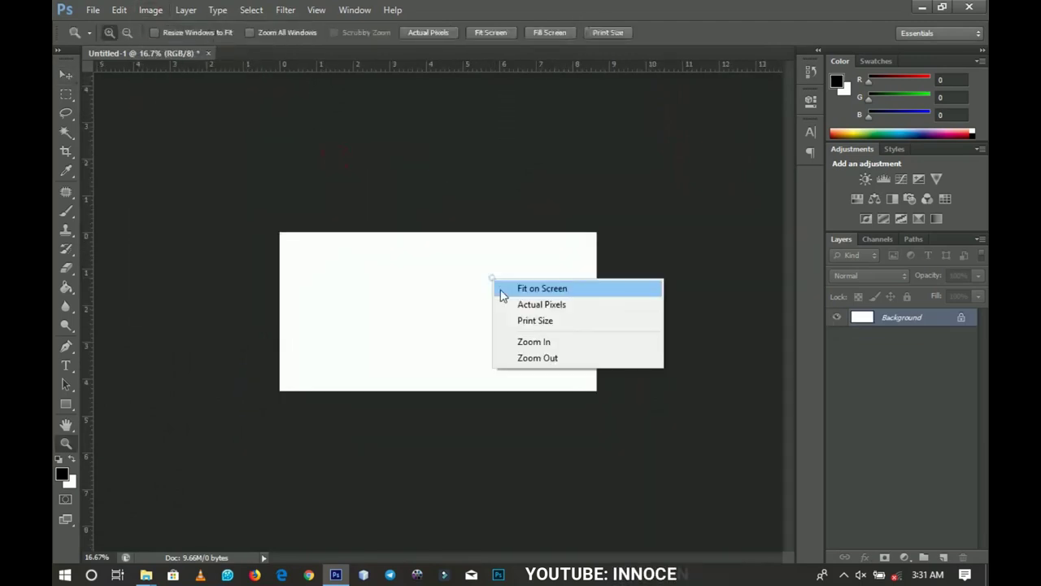
left_click(506, 291)
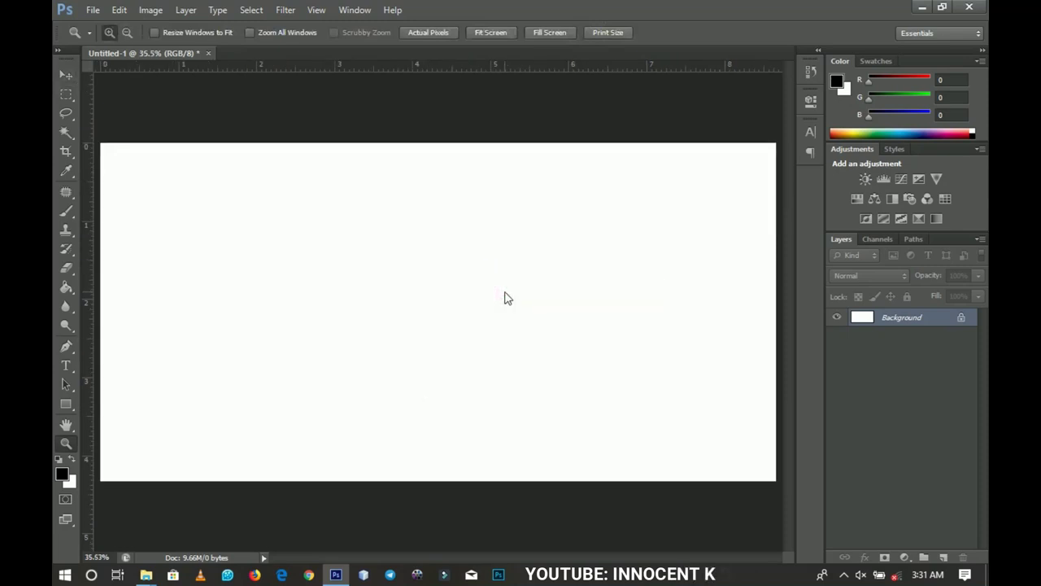
left_click(921, 7)
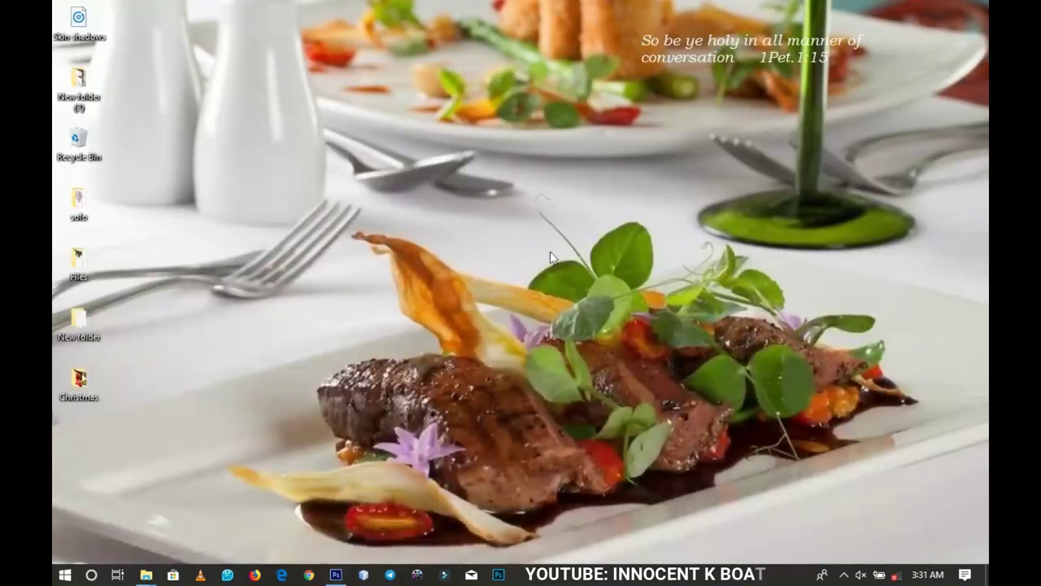
Step: Place shutterstock_185740553 from the Christmas folder into Untitled-1 as a new layer
double_click(73, 386)
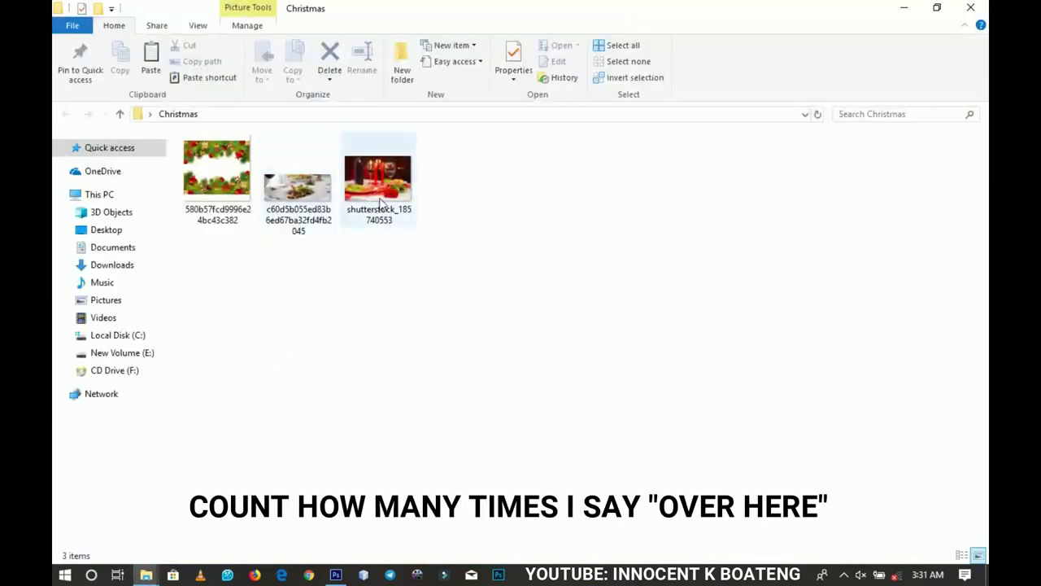
left_click_drag(378, 183, 365, 404)
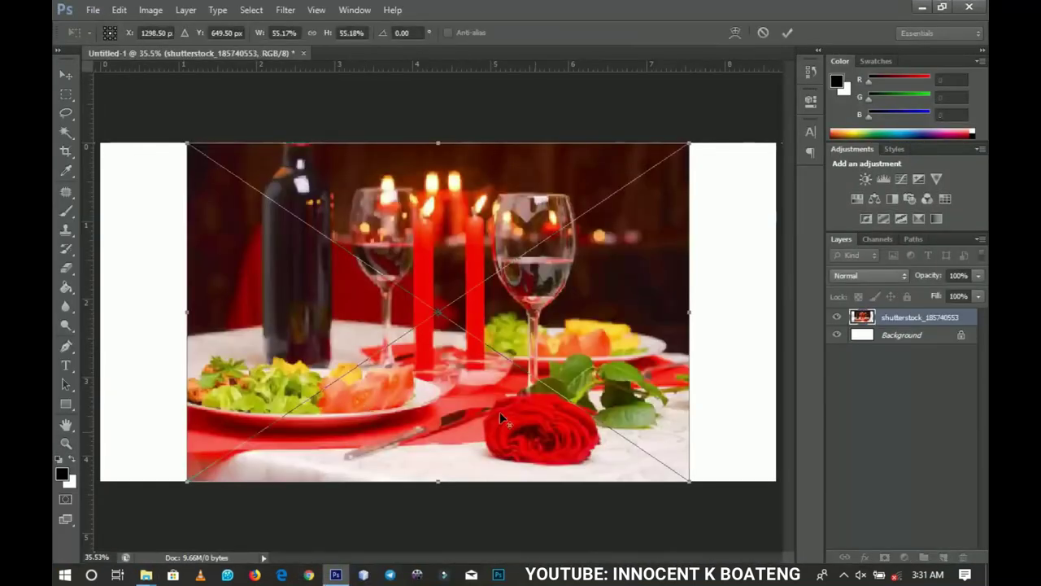
Step: Enlarge the candlelit photo to about 58.6% and move it flush left
left_click_drag(691, 481, 715, 498)
key("Return")
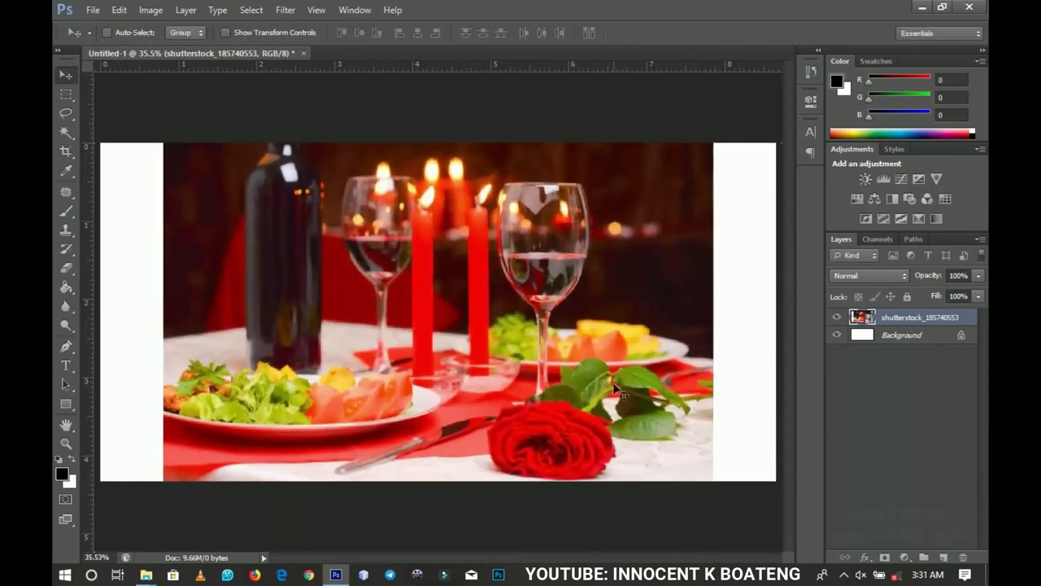
left_click_drag(626, 352, 498, 347)
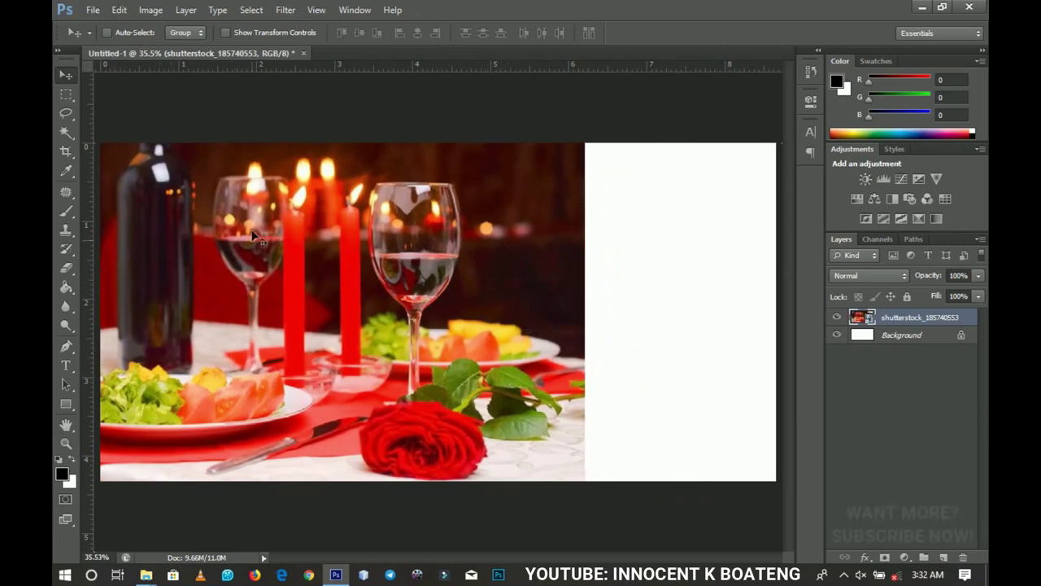
Step: Rasterize the photo layer and draw a rectangle over the canvas's right side
right_click(898, 322)
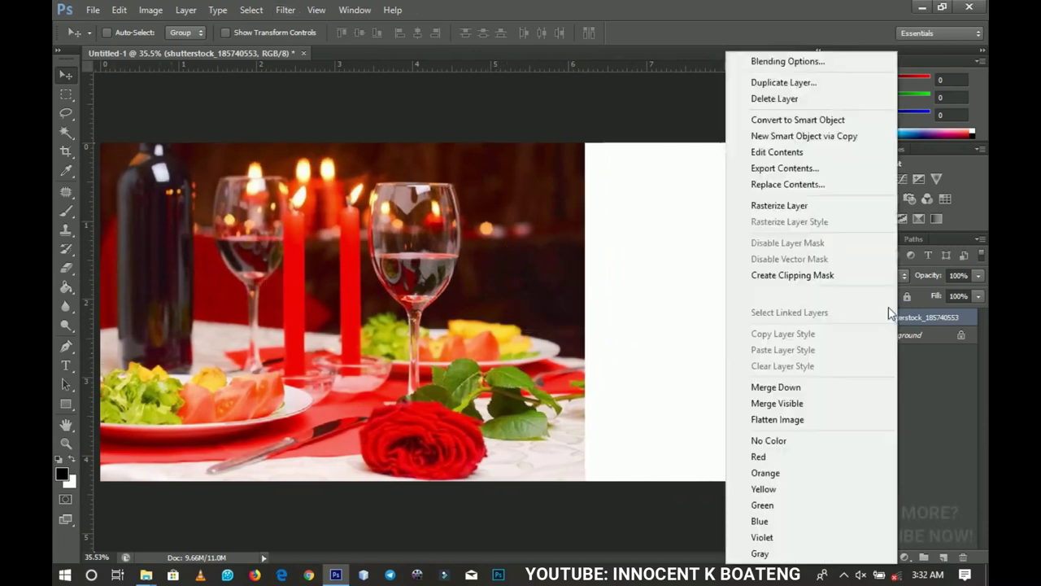
left_click(787, 204)
left_click(69, 400)
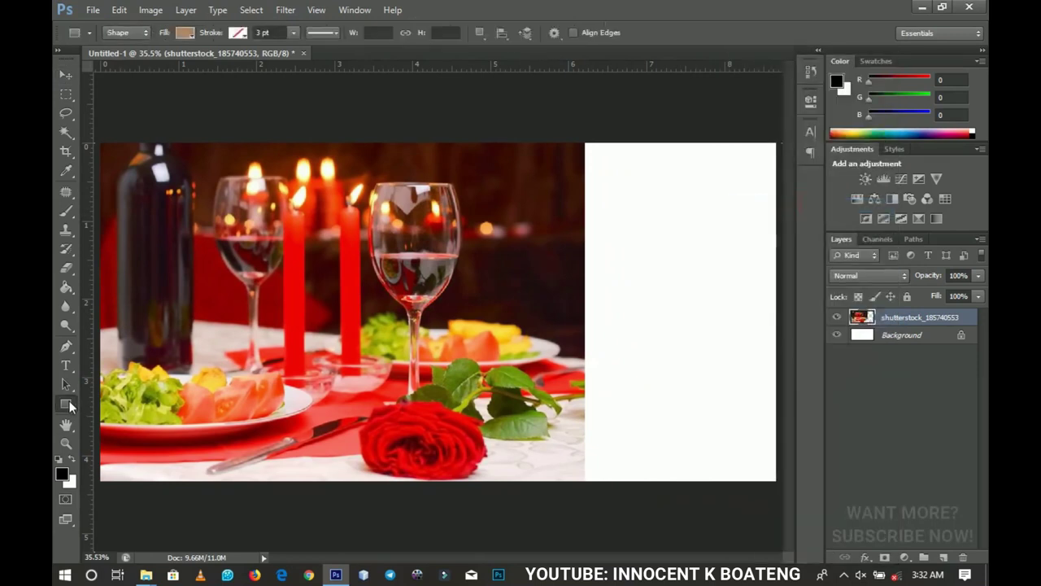
left_click_drag(307, 116, 981, 581)
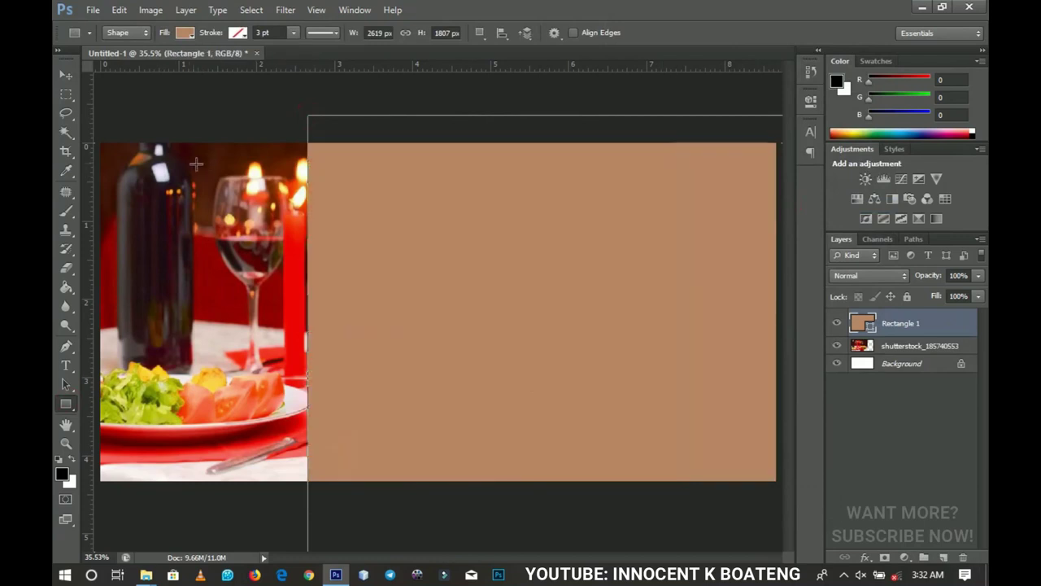
Step: Rotate the rectangle about 18°, stretch it over the corners, and shift it right
key("ctrl+t")
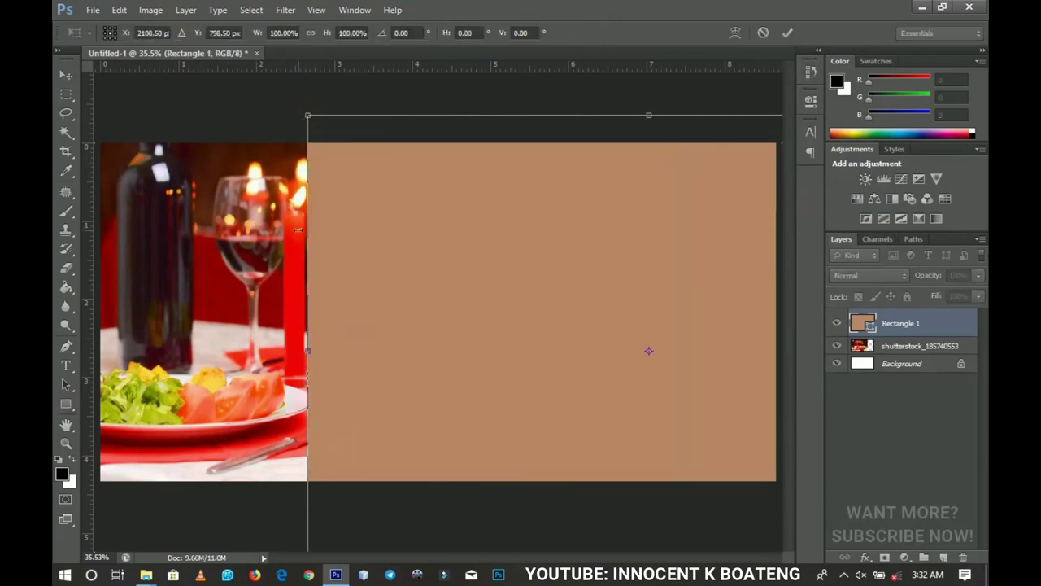
left_click_drag(284, 231, 374, 142)
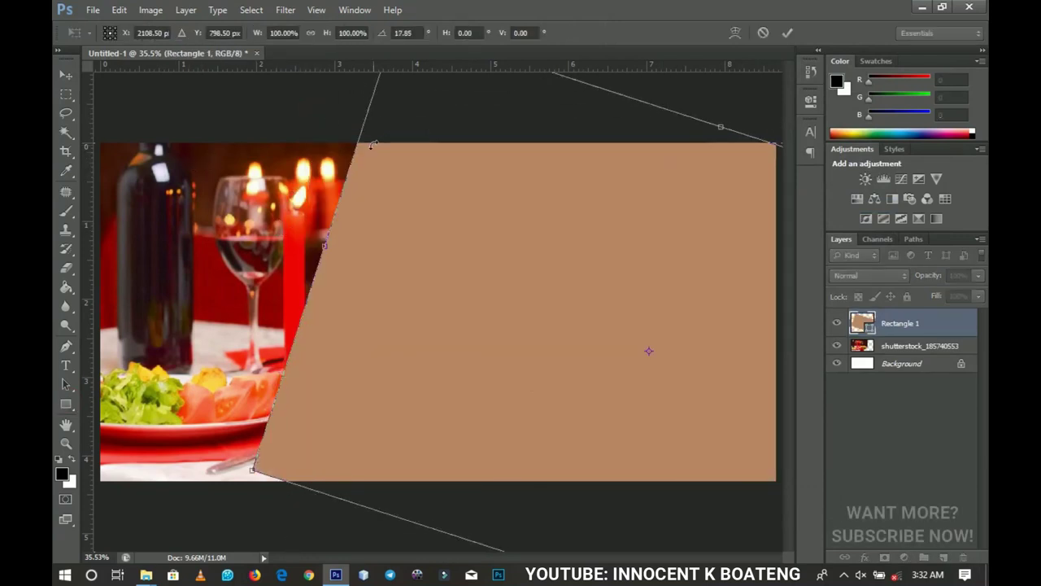
left_click_drag(252, 470, 157, 546)
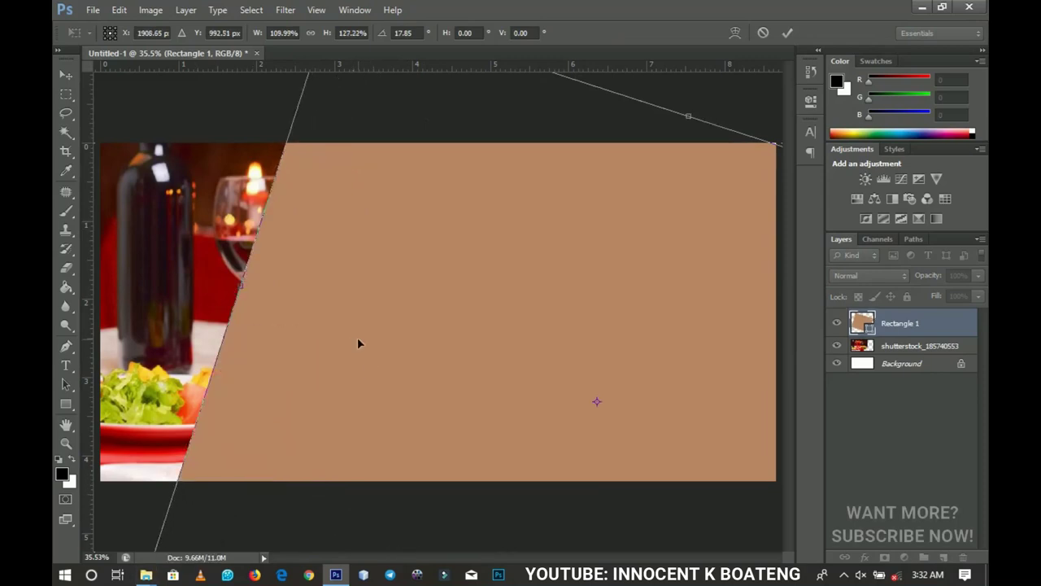
key("Return")
left_click(67, 75)
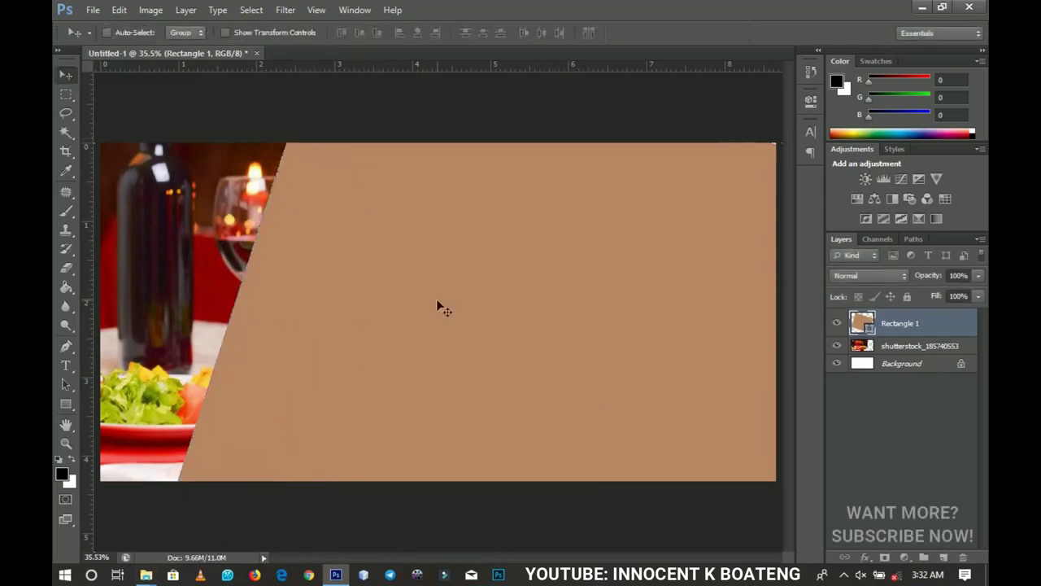
left_click_drag(437, 300, 666, 295)
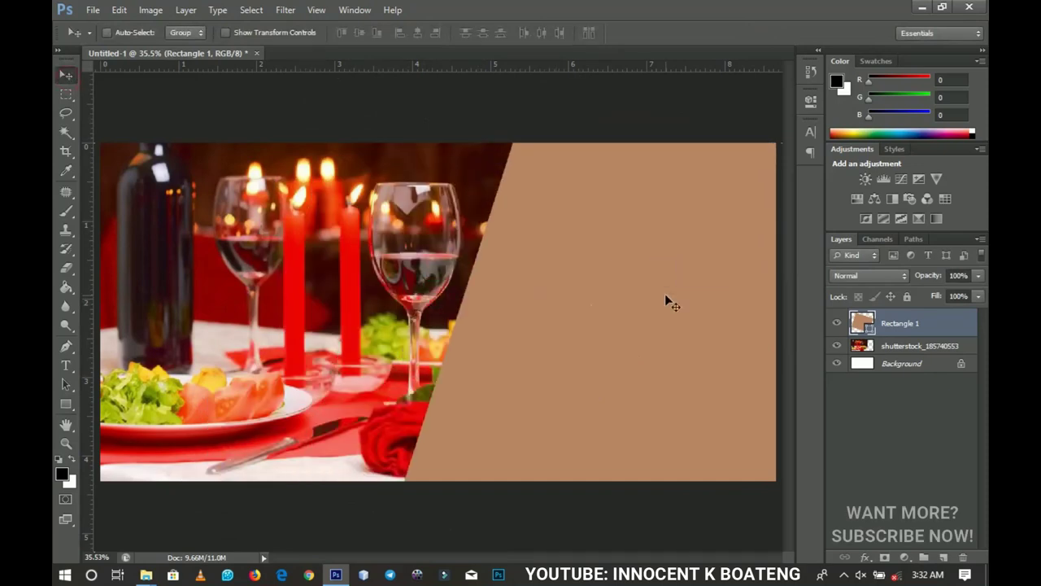
left_click_drag(599, 318, 636, 327)
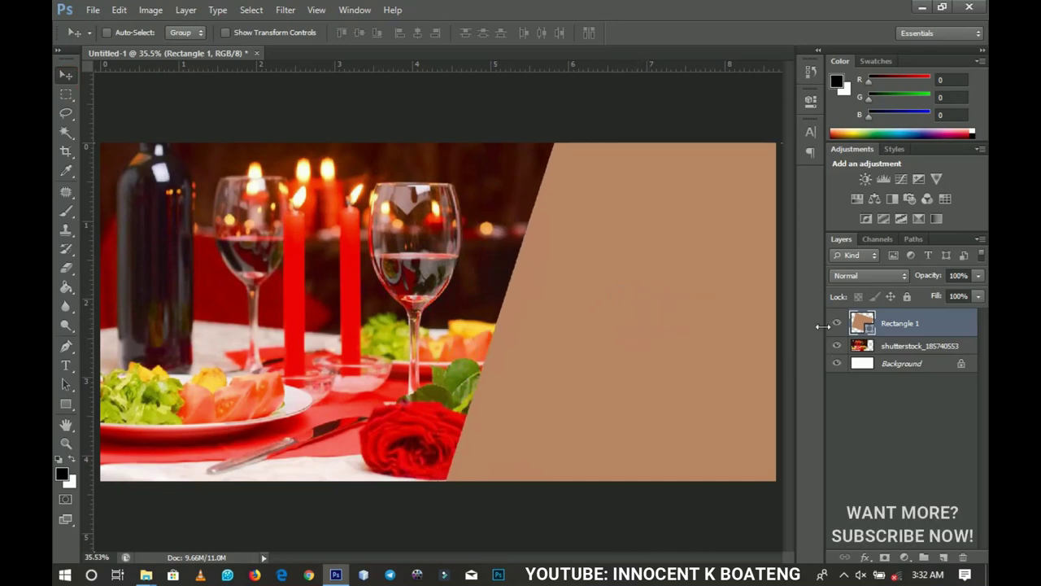
Step: Fill the slanted panel white and place the plated food photo into the banner
double_click(864, 324)
left_click_drag(665, 353, 583, 350)
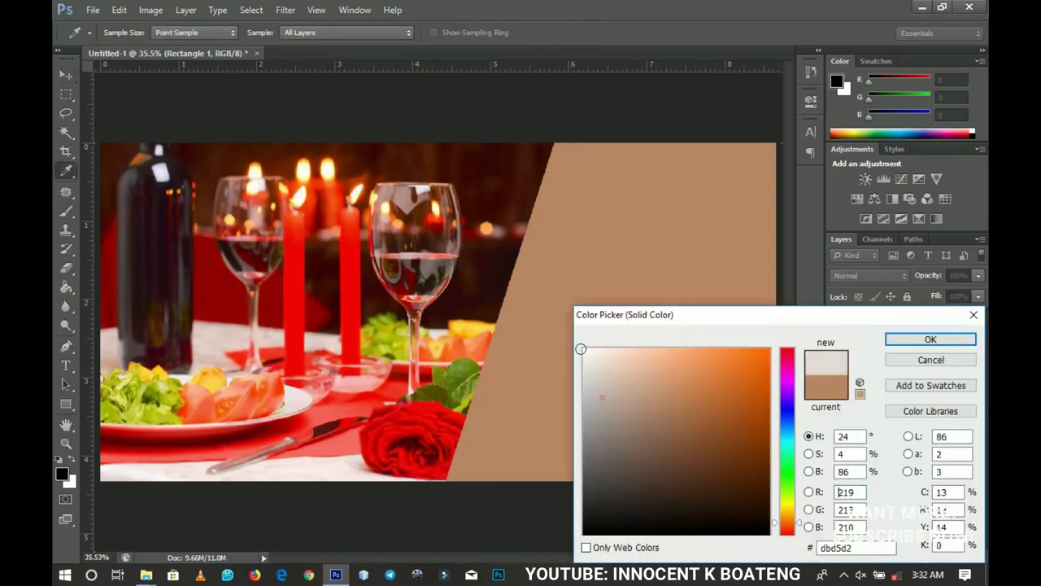
left_click(895, 341)
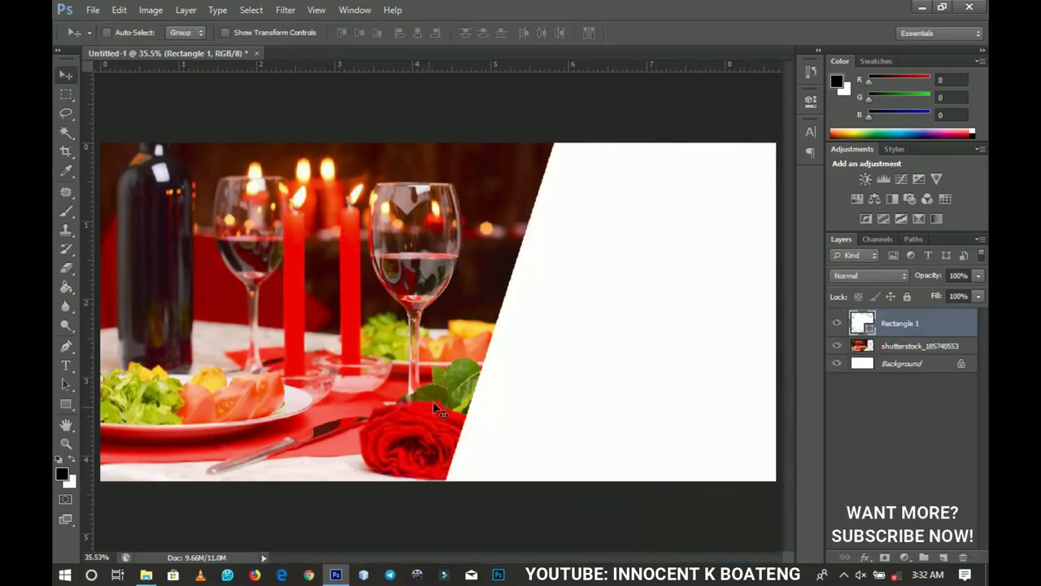
left_click(146, 575)
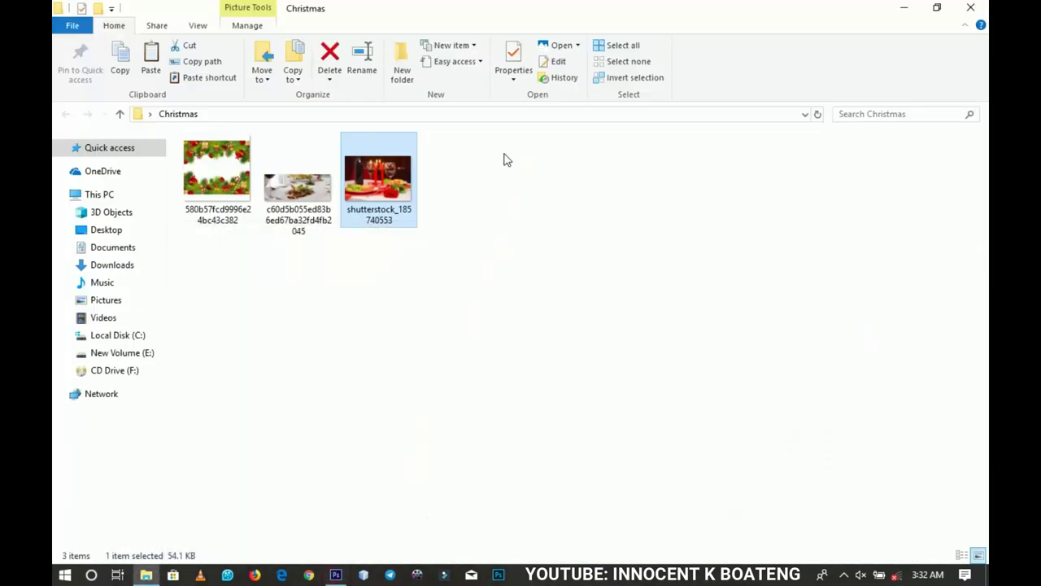
left_click_drag(298, 186, 500, 353)
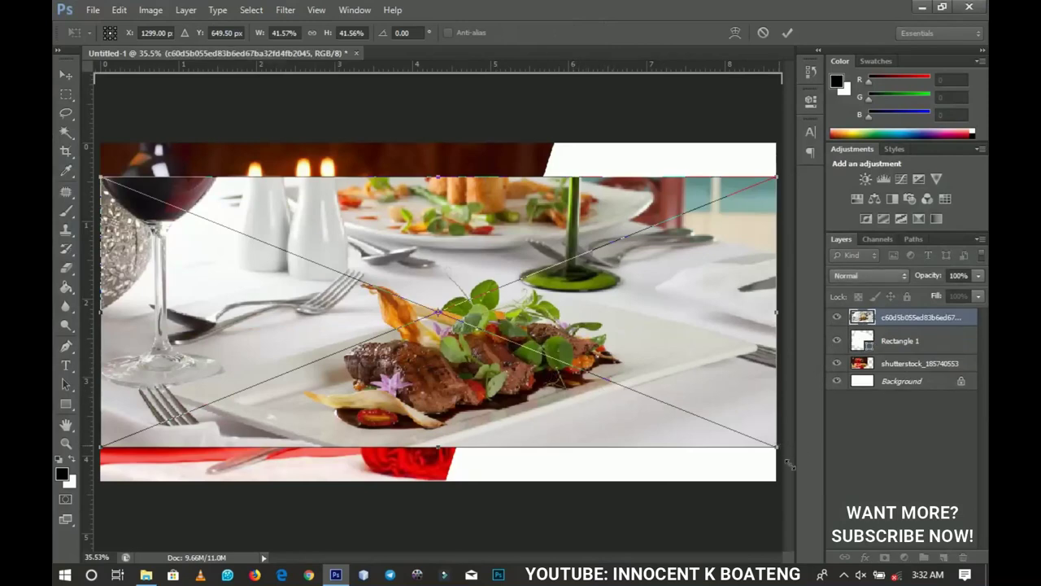
Step: Scale the food photo to fill the canvas and rasterize its layer
left_click_drag(789, 463, 854, 492)
key("Return")
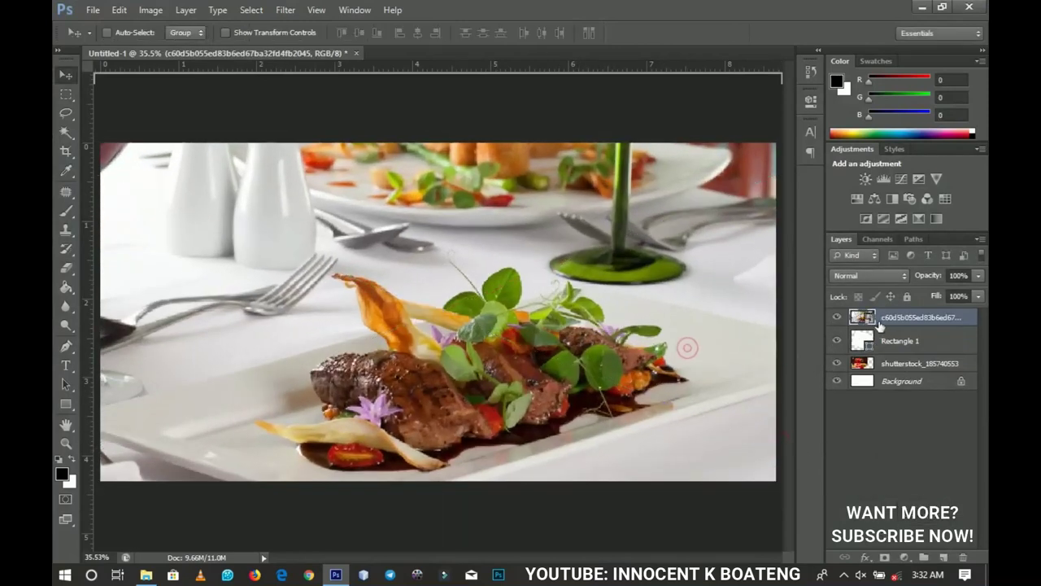
right_click(887, 316)
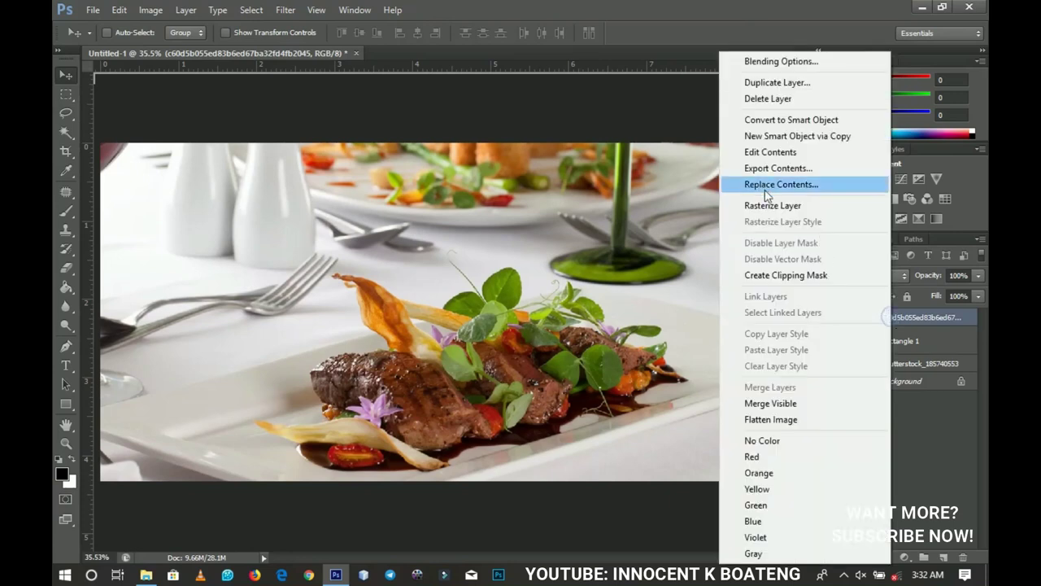
left_click(767, 205)
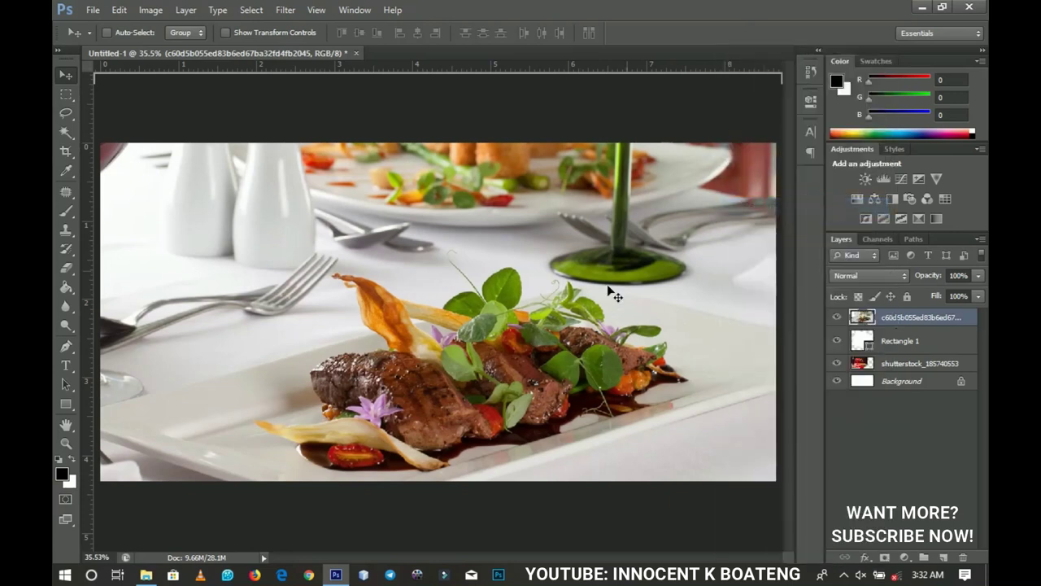
Step: Clip the food photo to Rectangle 1, shift it right, and set 30% opacity
right_click(908, 316)
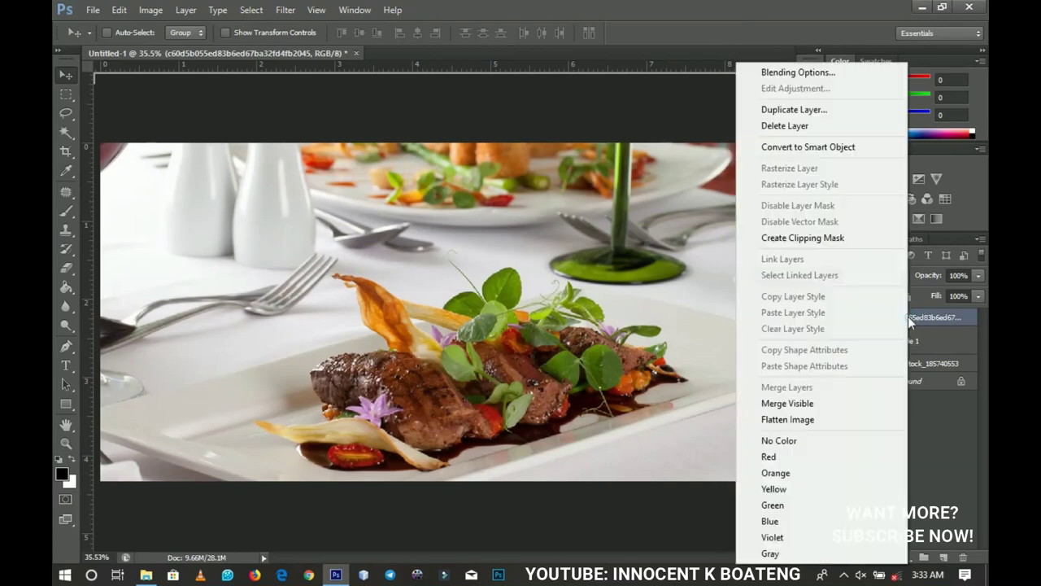
left_click(808, 236)
left_click_drag(626, 325, 656, 367)
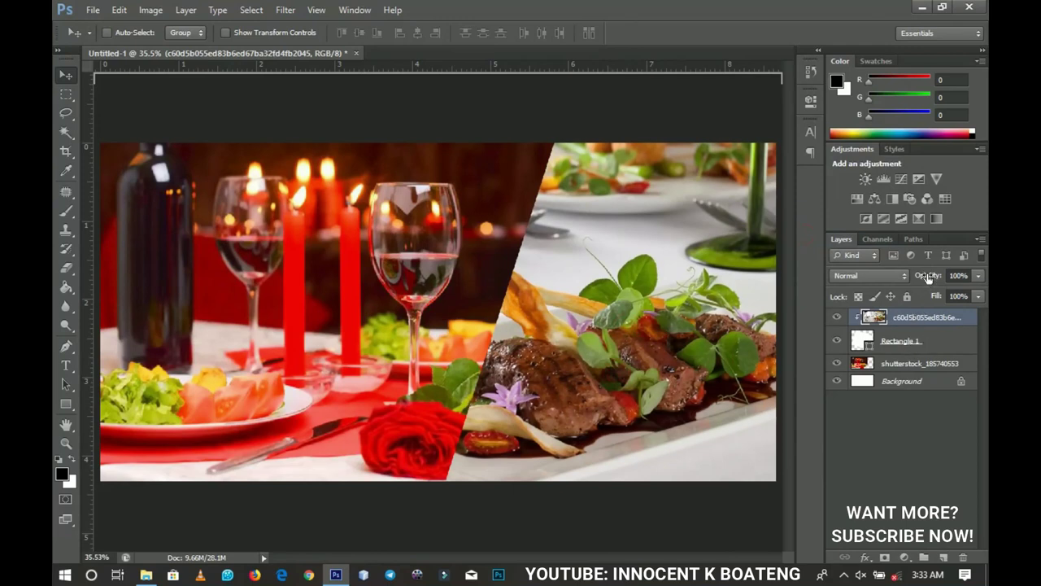
left_click_drag(927, 278, 877, 278)
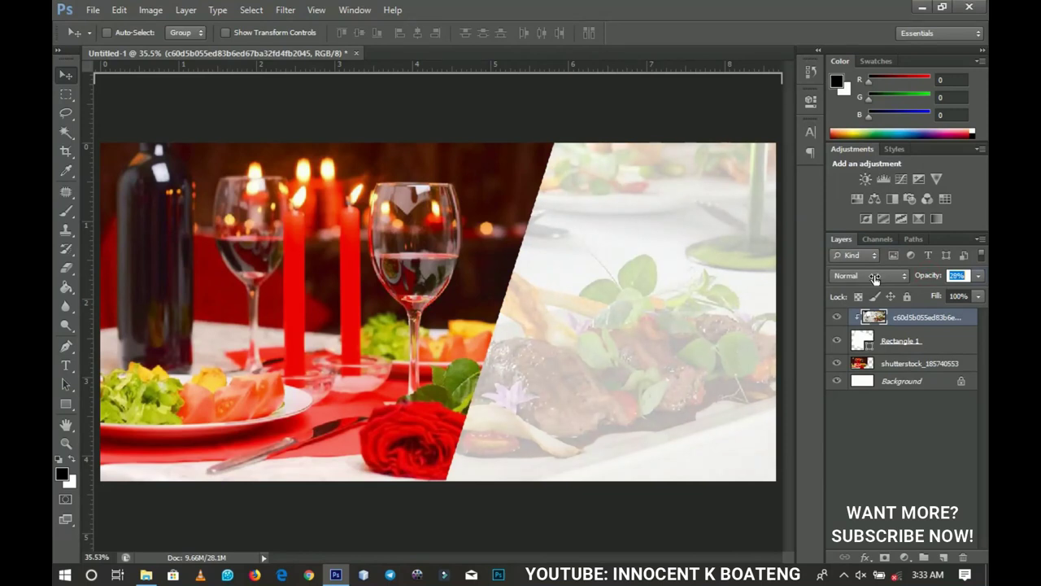
left_click_drag(876, 279, 876, 279)
Step: Open the Christmas garland PNG from the Christmas folder as its own document
left_click(336, 574)
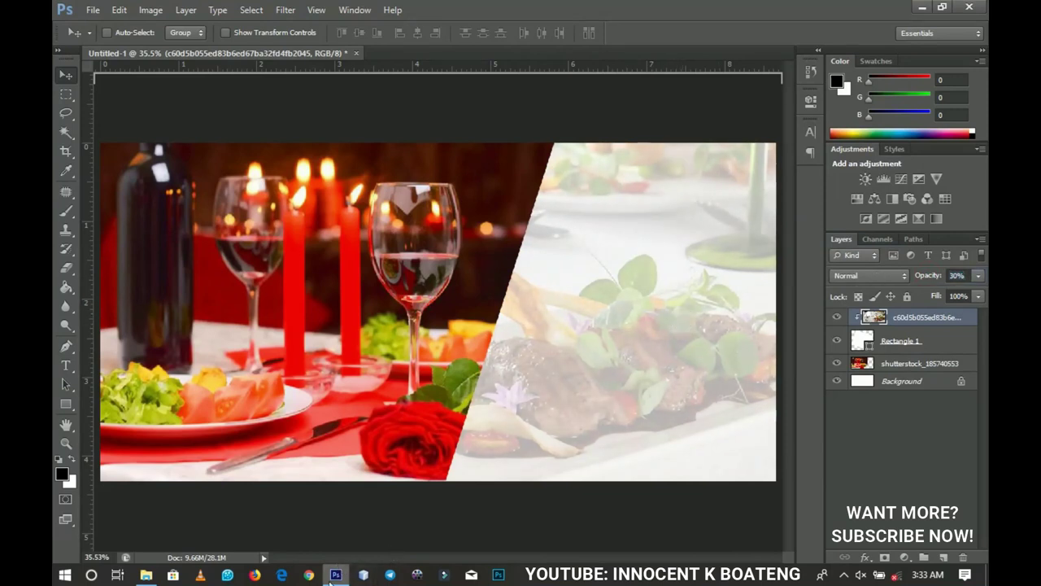
left_click_drag(216, 168, 801, 491)
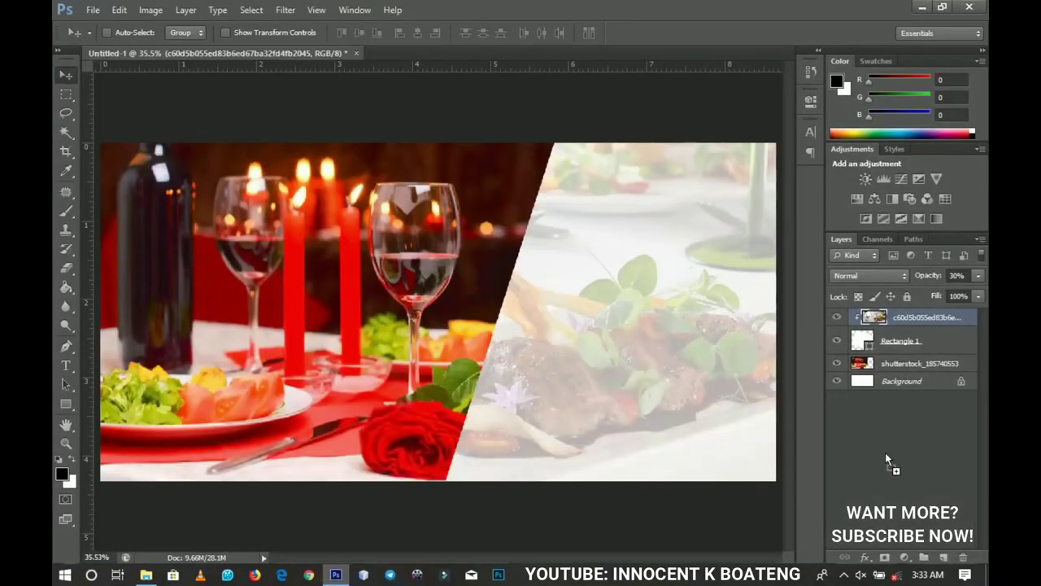
left_click_drag(885, 452, 885, 452)
left_click(66, 96)
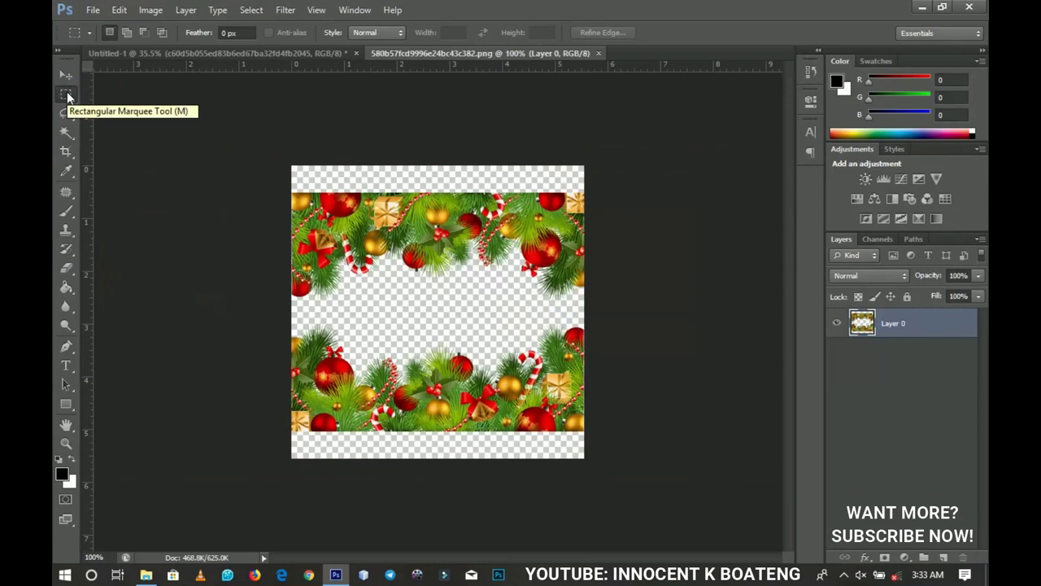
Step: Copy the top garland strip to its own layer and move it into the banner
right_click(68, 96)
left_click(90, 94)
left_click_drag(287, 164, 600, 314)
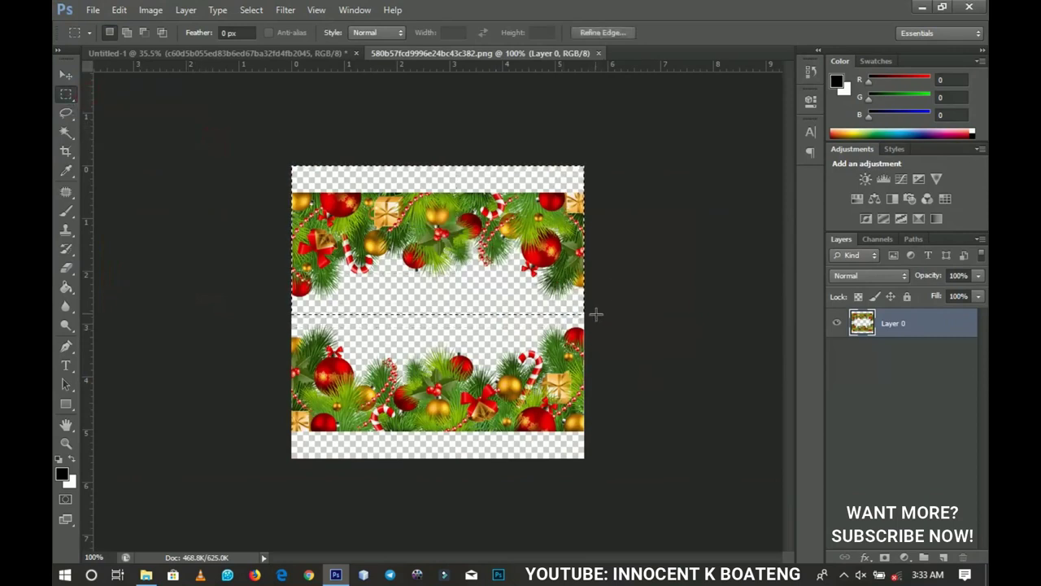
key("ctrl+j")
key("v")
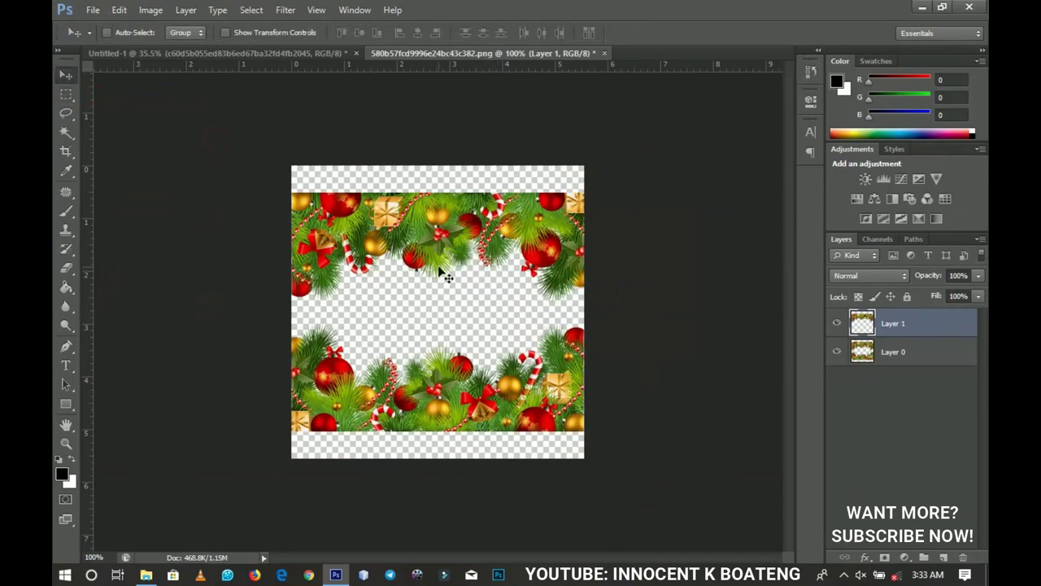
left_click_drag(439, 269, 632, 258)
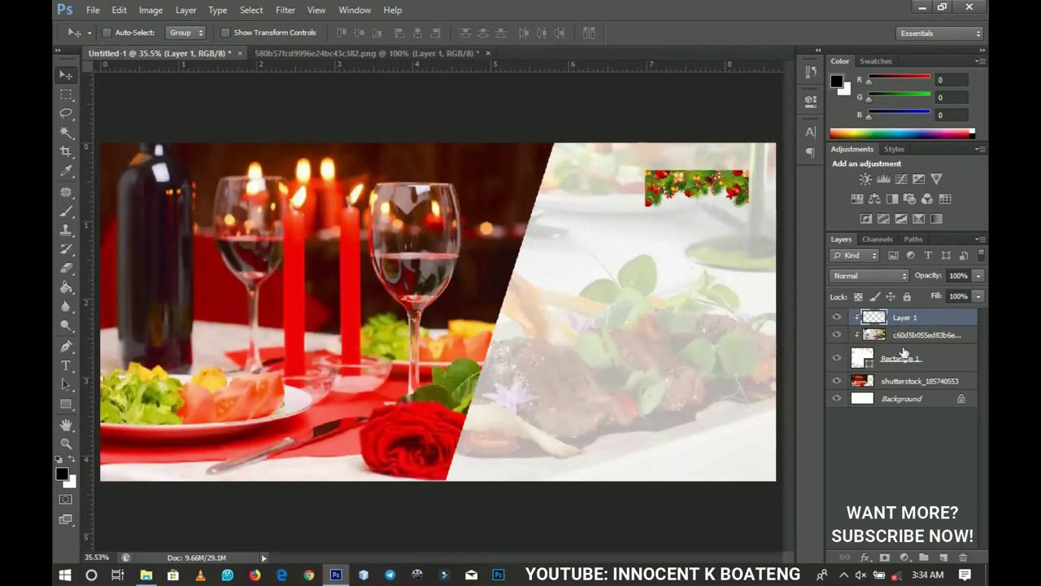
Step: Enlarge the garland and position it along the top edge of the panel
key("ctrl+t")
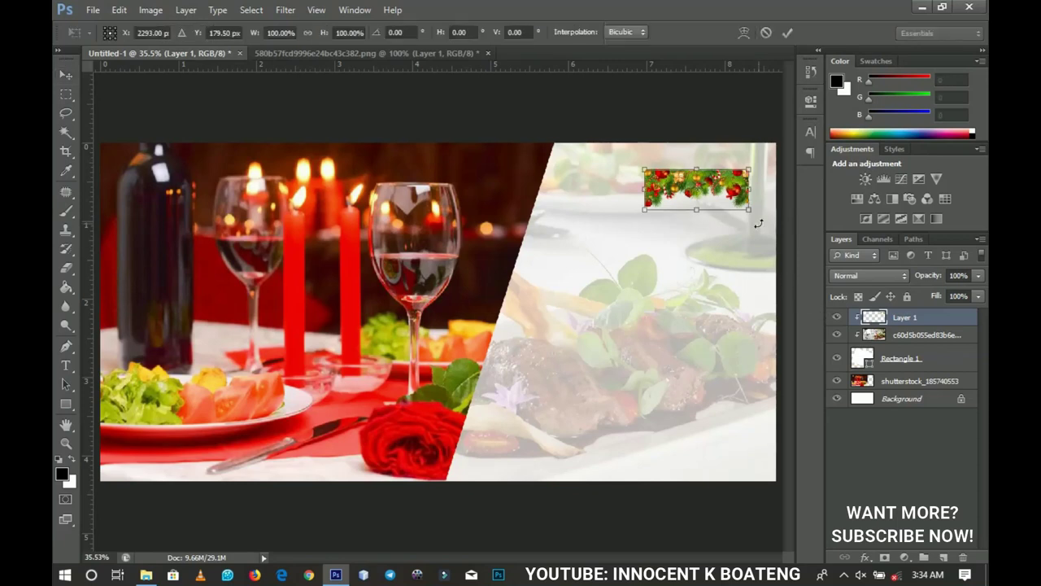
left_click_drag(751, 213, 801, 249)
double_click(731, 205)
left_click_drag(722, 251, 682, 231)
key("ctrl+t")
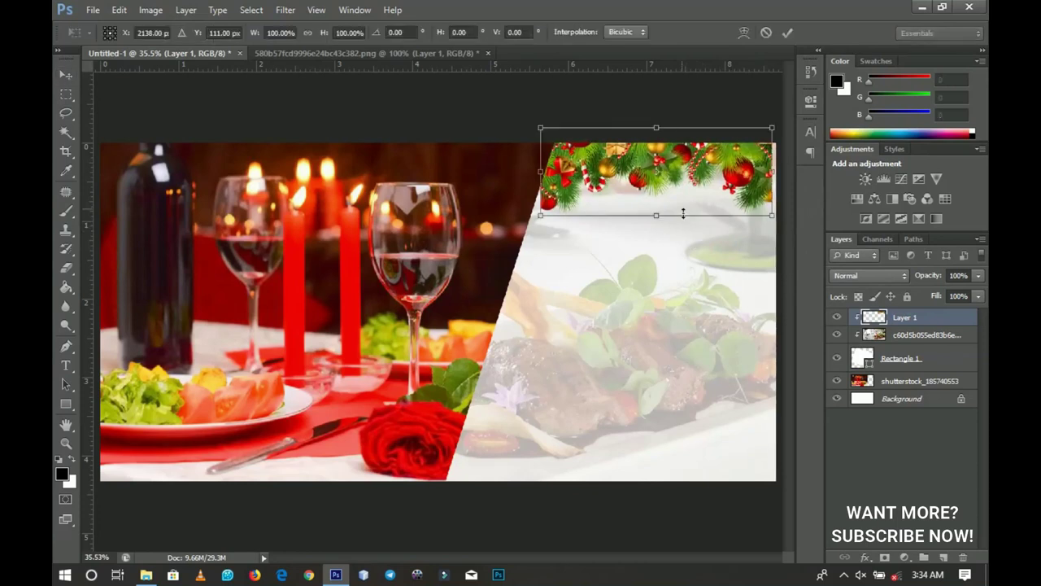
left_click_drag(778, 129, 789, 120)
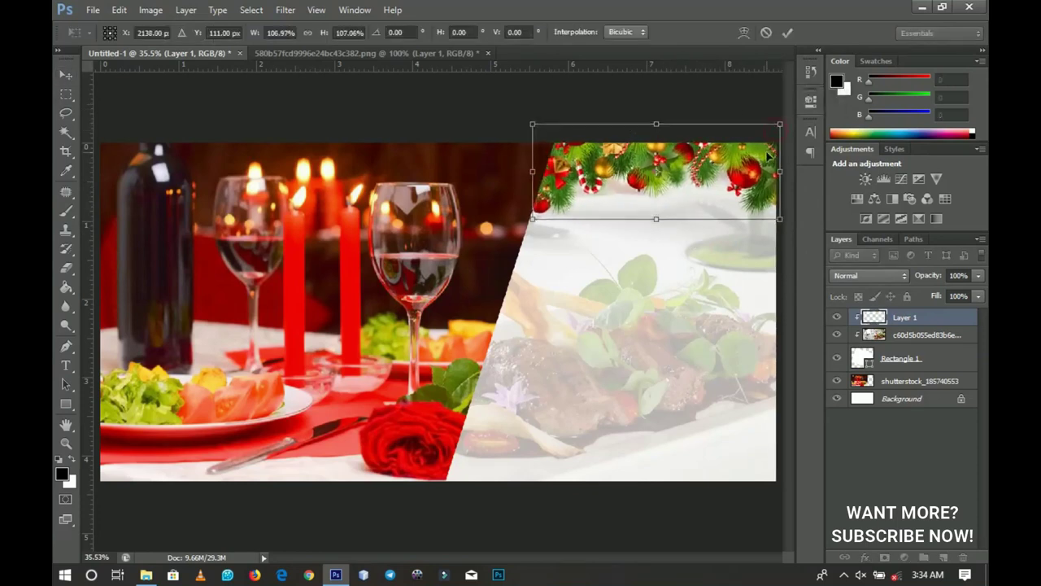
key("Return")
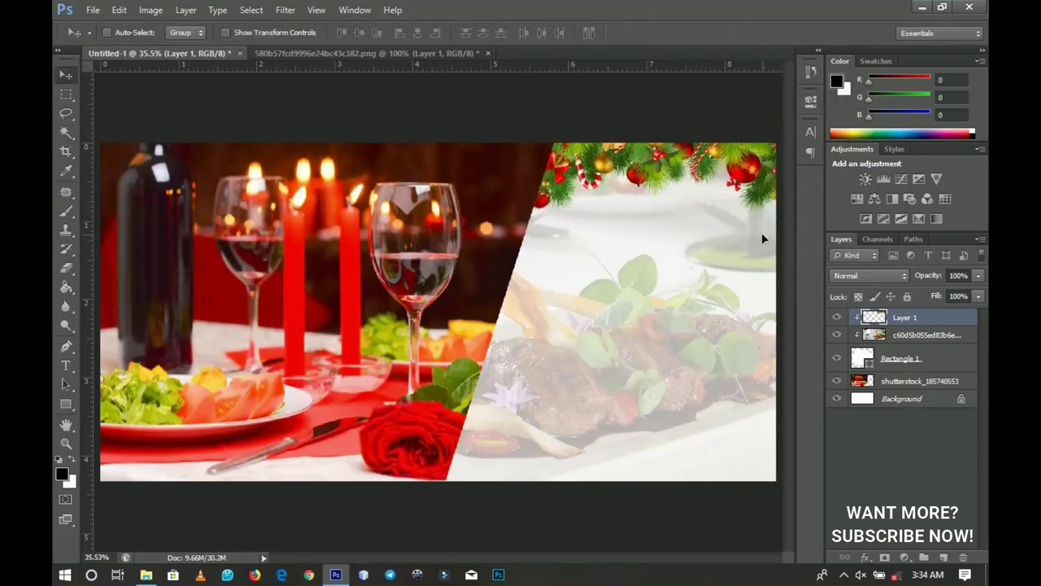
Step: Type the two-line title 'CHIRISTMAS' / 'DINNER NIGHT' on the white panel
left_click(54, 366)
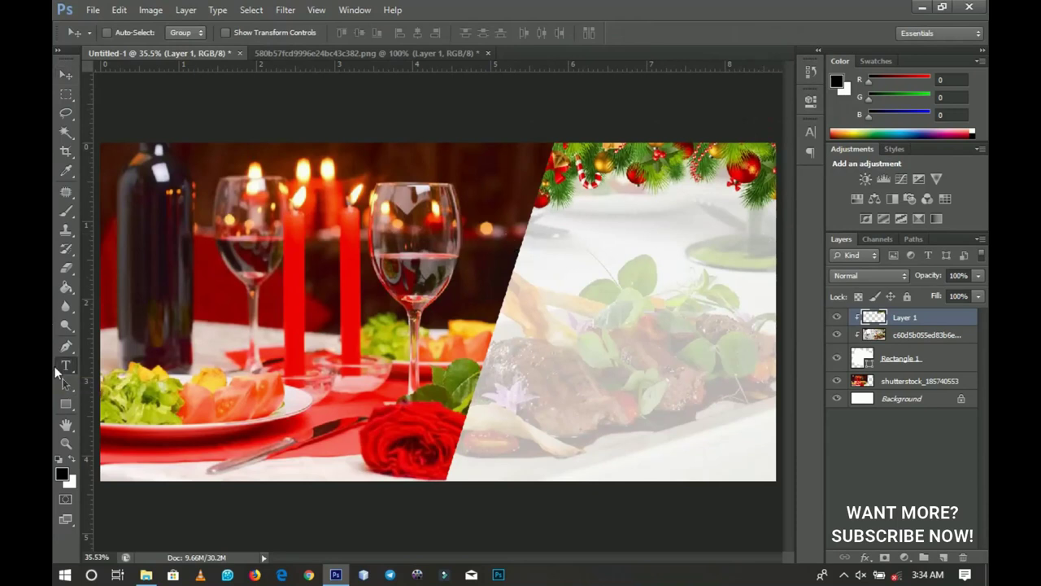
left_click(605, 246)
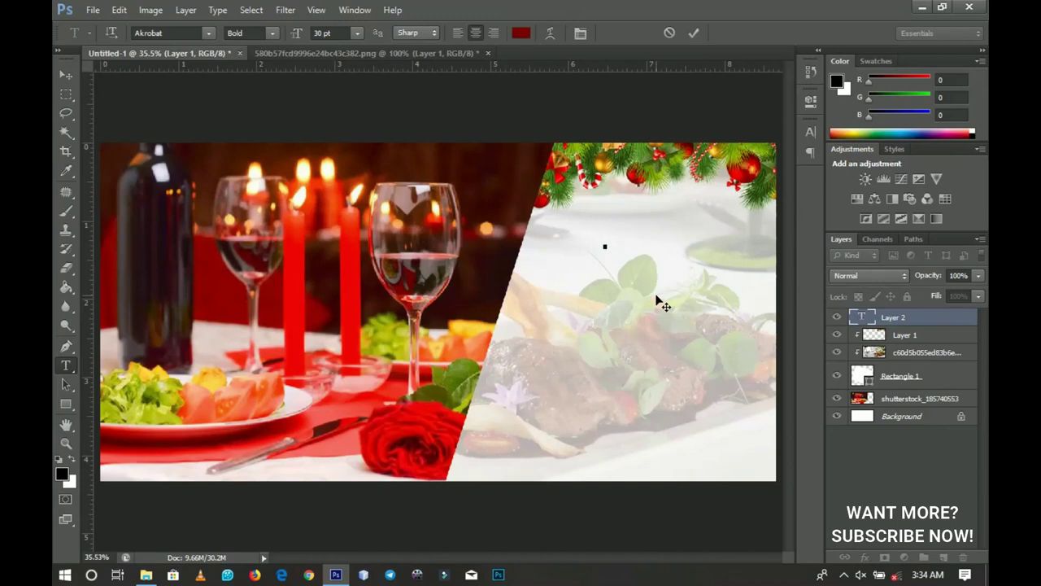
type("CHIRISTMAS")
key("Return")
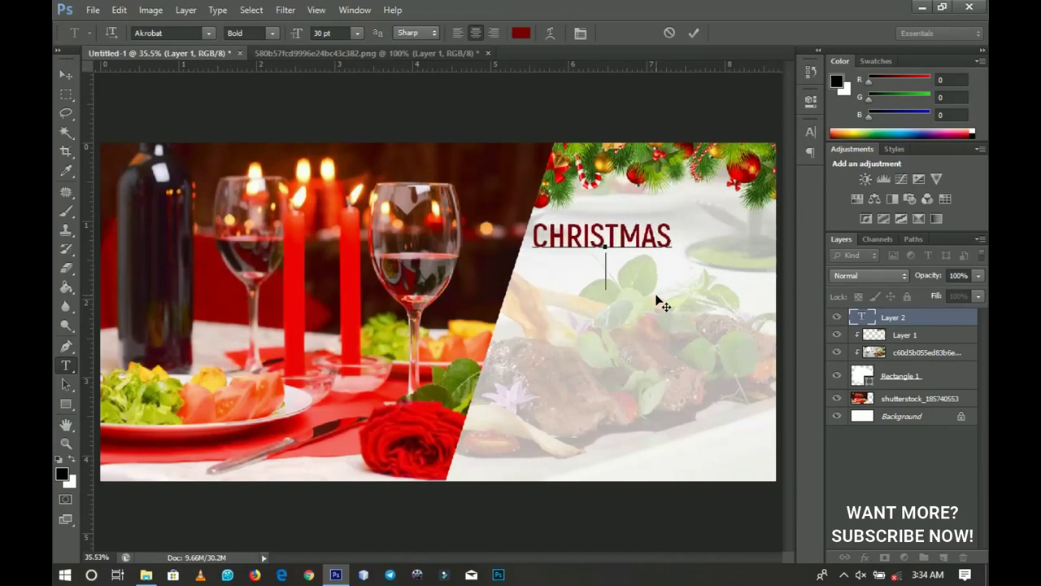
type("DINNER NIGHT")
Step: Set the title's font to Helvetica and commit the text
key("ctrl+a")
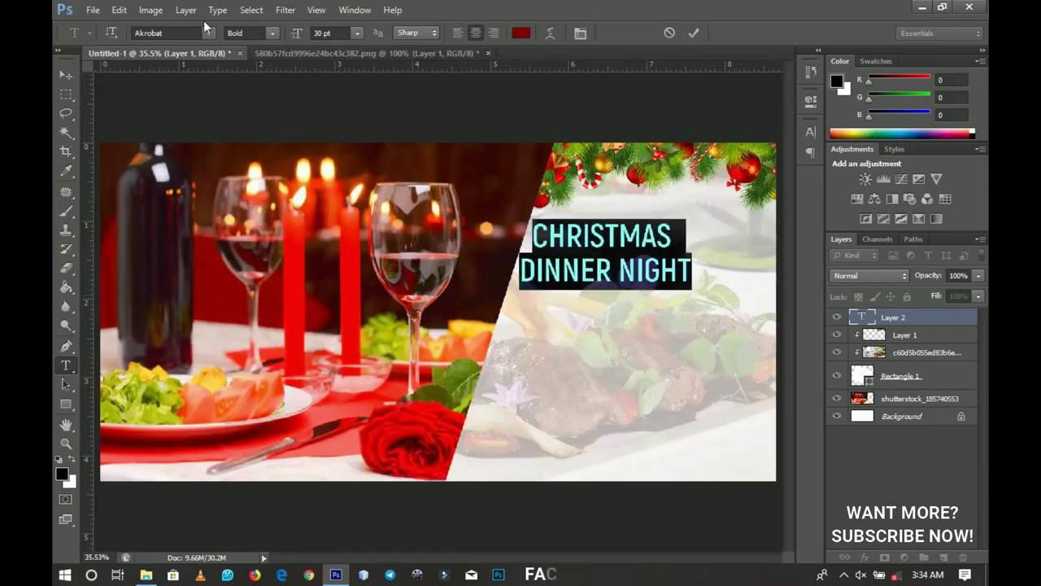
left_click(185, 34)
type("HelveticaInserat")
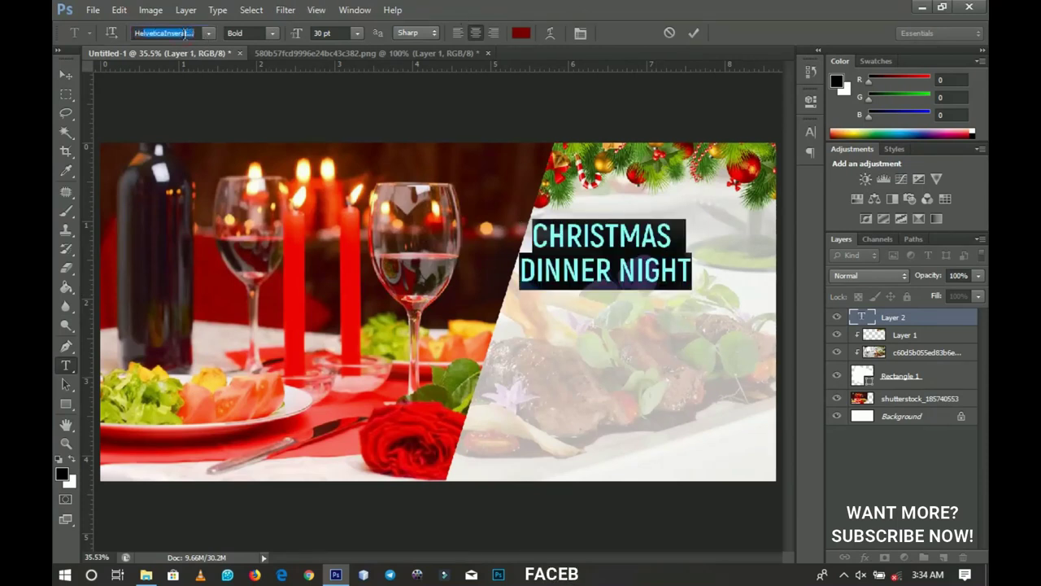
key("Return")
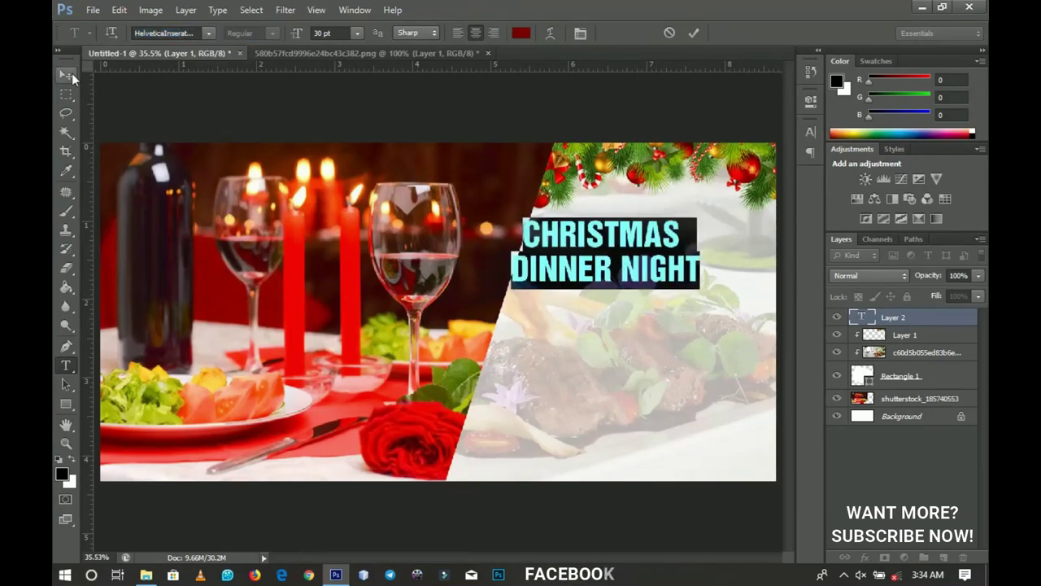
left_click(66, 74)
Step: Move the title right and down and enlarge it to about 131%
left_click_drag(660, 275, 696, 293)
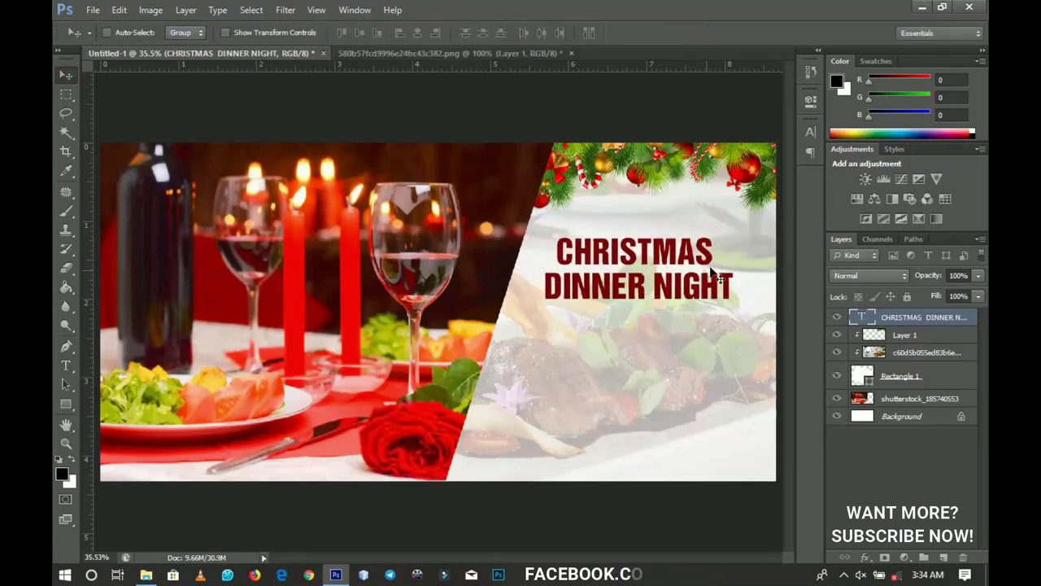
key("ctrl+t")
left_click_drag(733, 232, 768, 221)
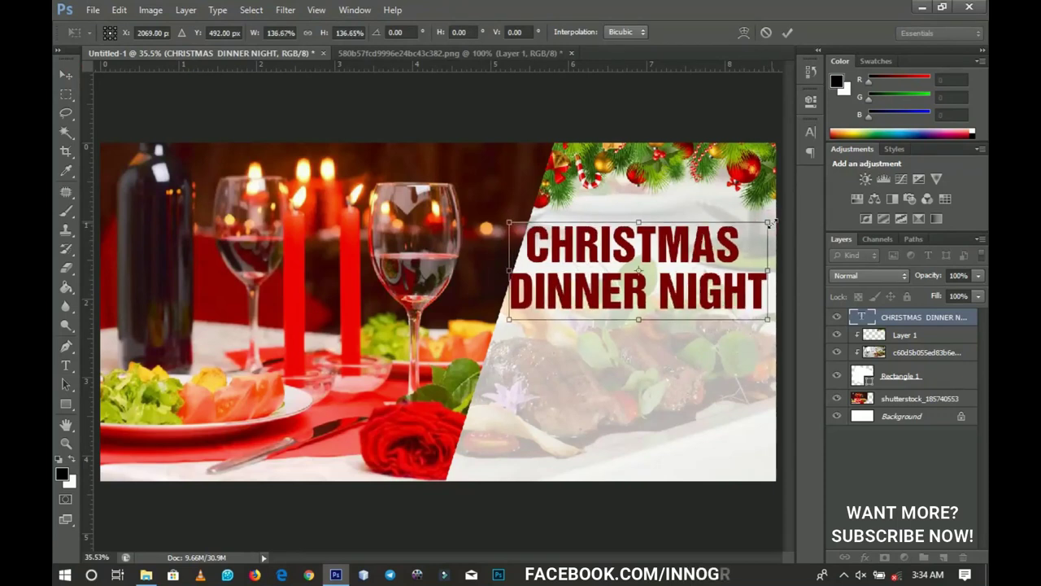
left_click_drag(720, 249, 768, 244)
key("Return")
key("ctrl+t")
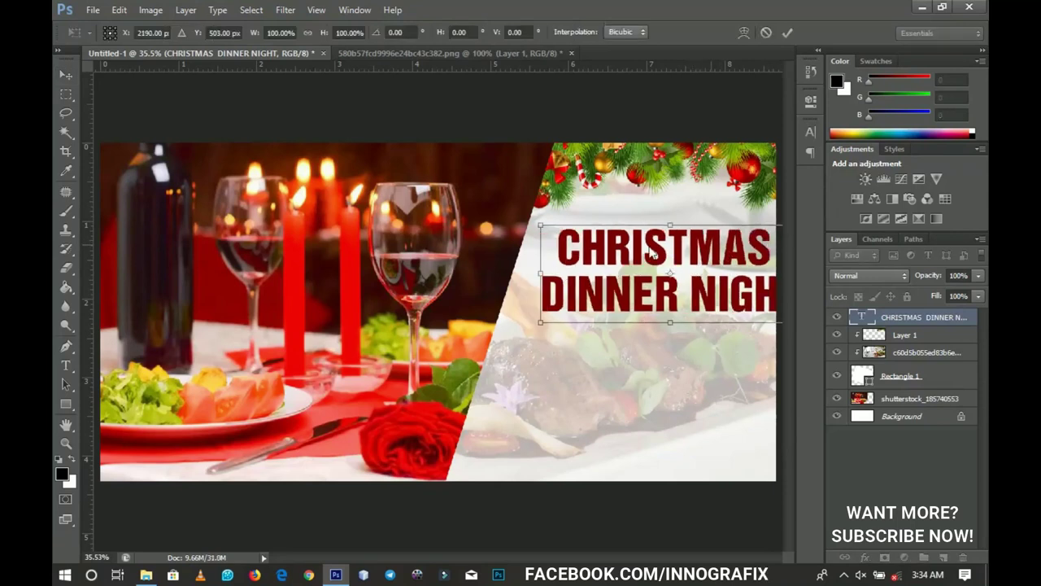
left_click(537, 220)
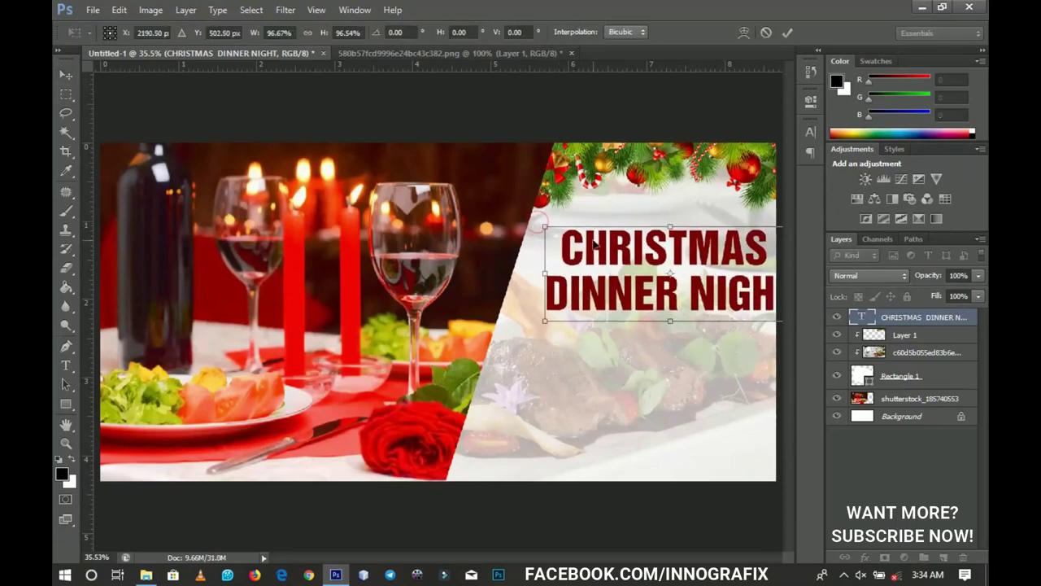
key("Escape")
Step: Recolour the title text from dark red to bright blue #011fb8
key("t")
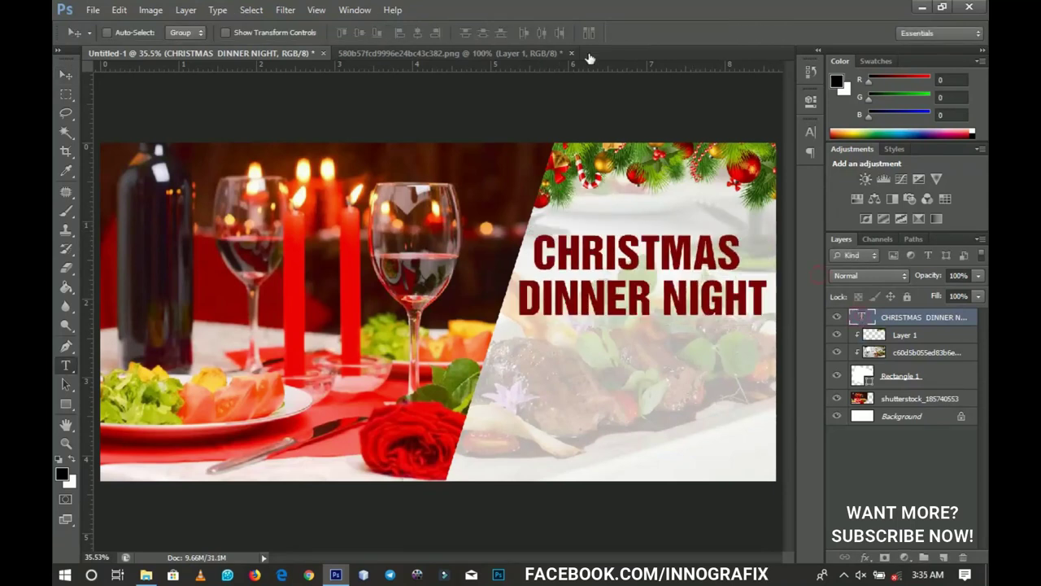
double_click(862, 317)
left_click(521, 34)
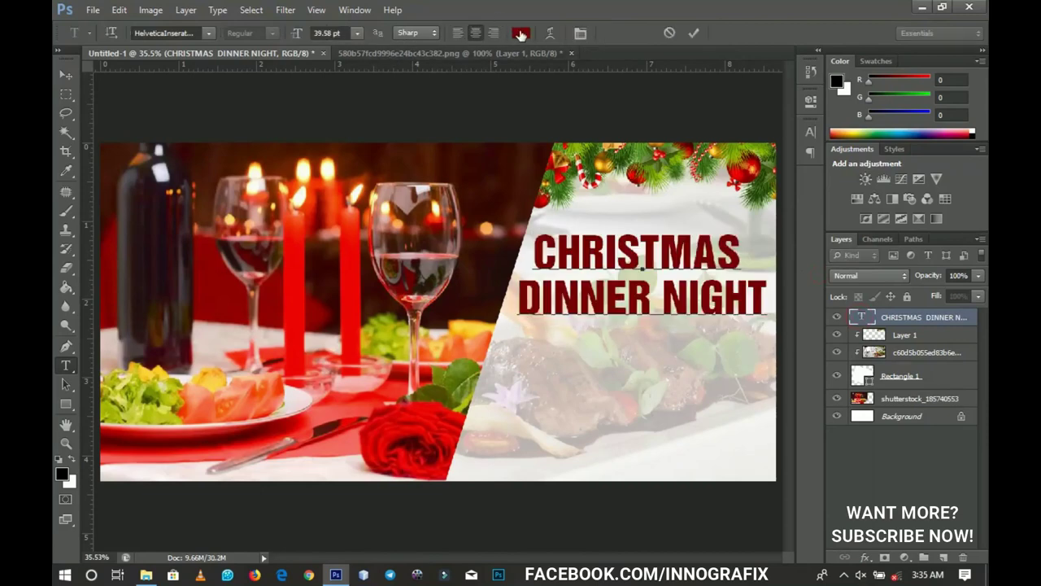
mouse_move(785, 437)
left_mouse_down()
mouse_move(787, 414)
mouse_move(769, 399)
mouse_move(787, 422)
left_mouse_up()
left_click(767, 412)
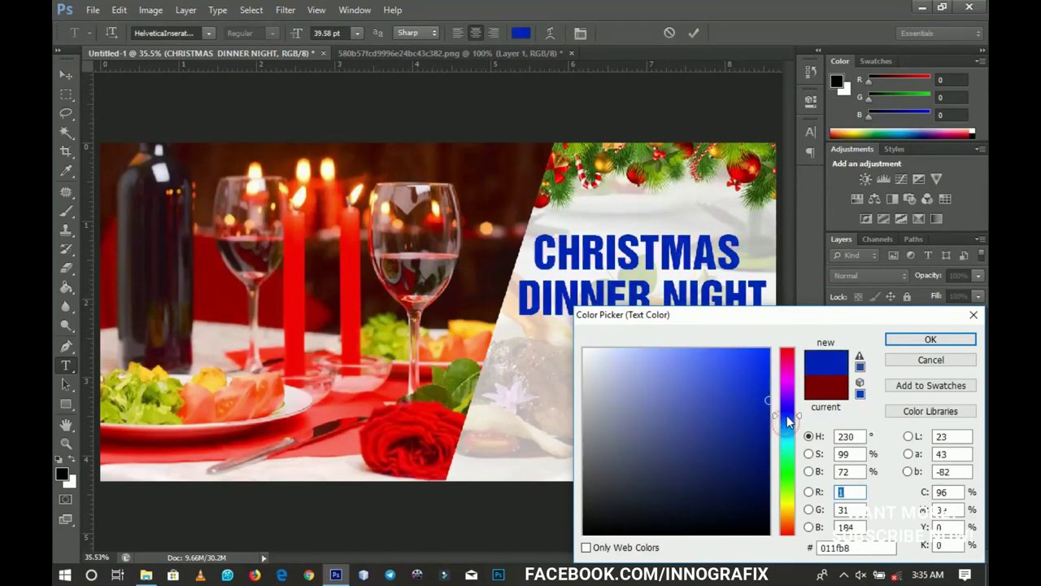
left_click(896, 340)
left_click(693, 33)
Step: Open the title layer's Blending Options and enable Outer Glow
key("v")
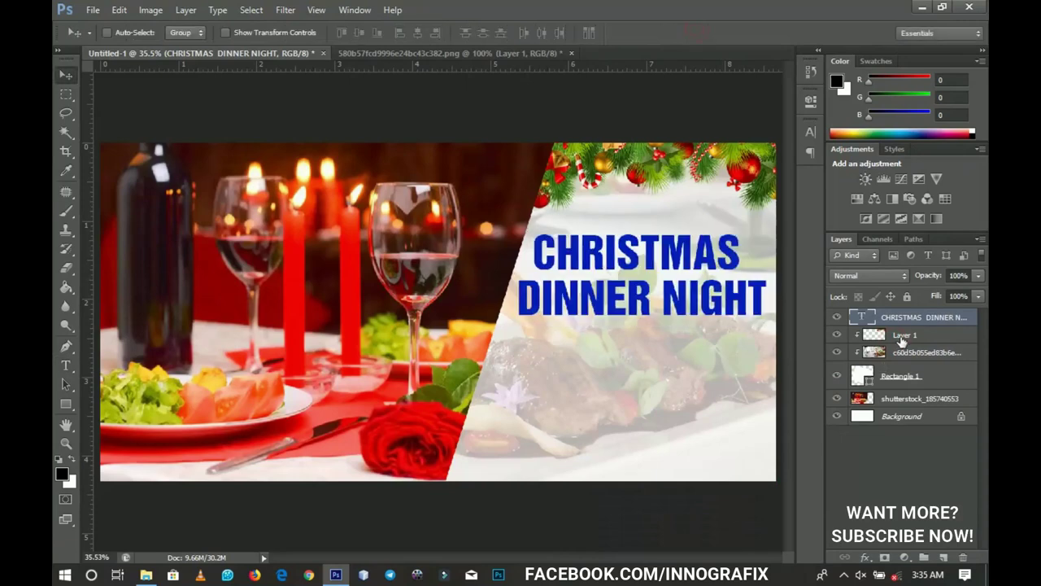
right_click(905, 320)
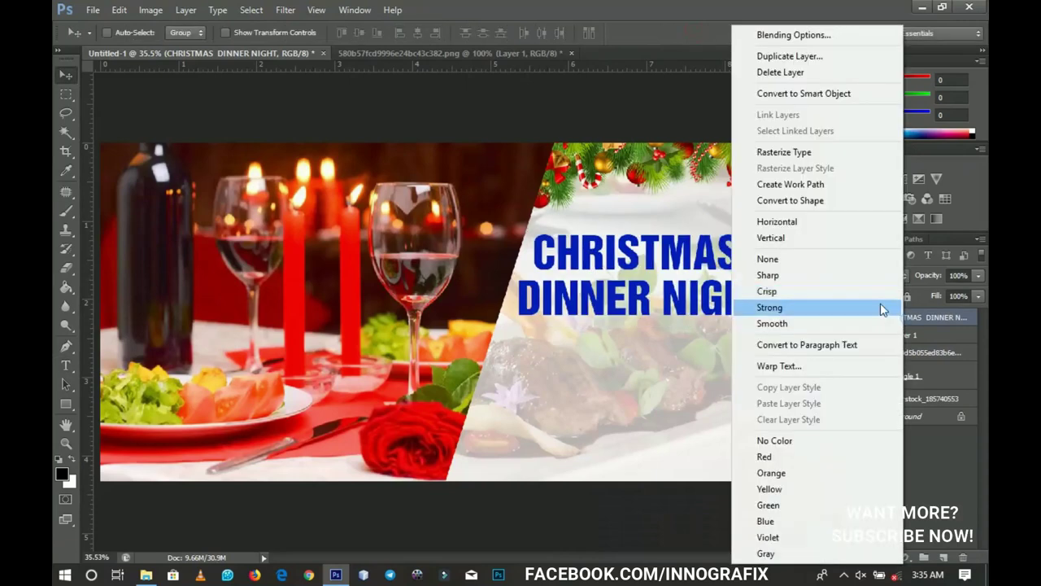
left_click(793, 35)
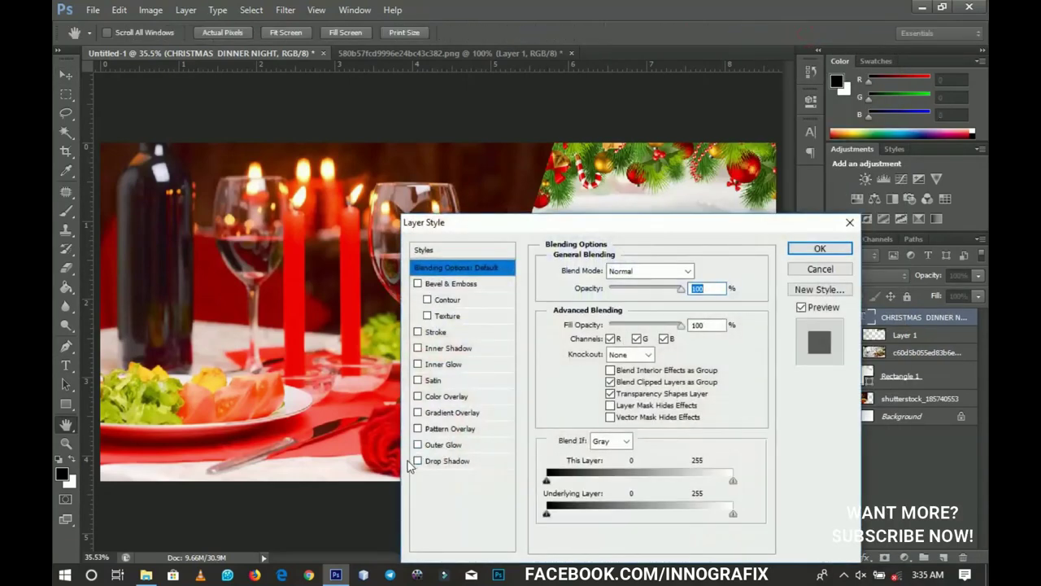
left_click_drag(496, 222, 789, 332)
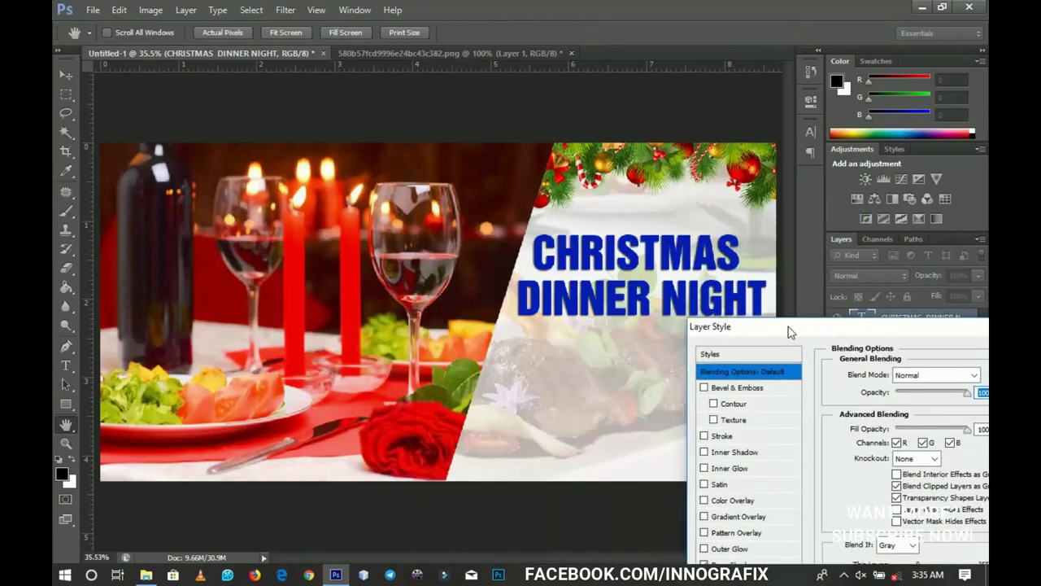
left_click(704, 549)
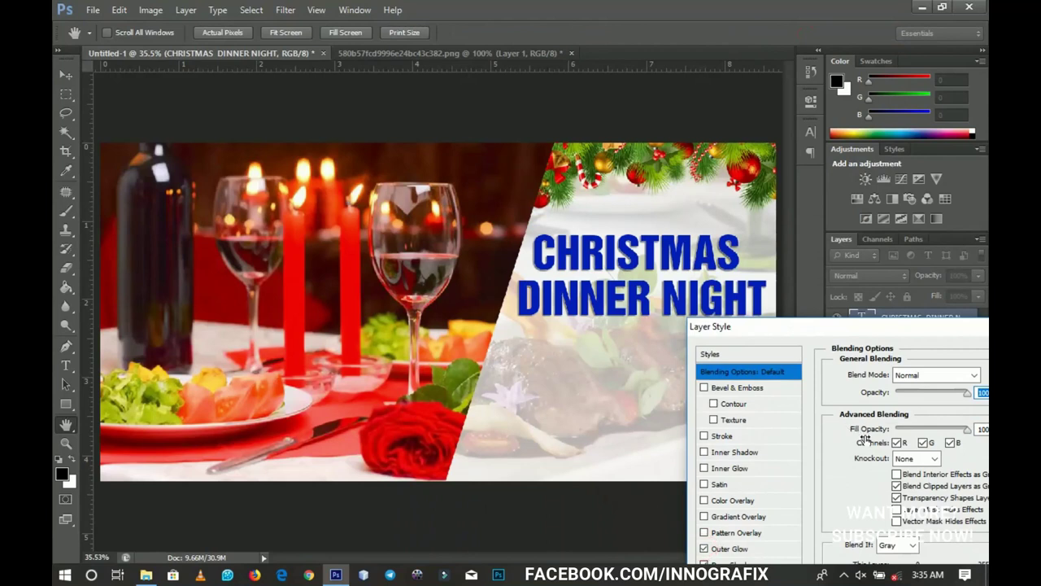
left_click(744, 550)
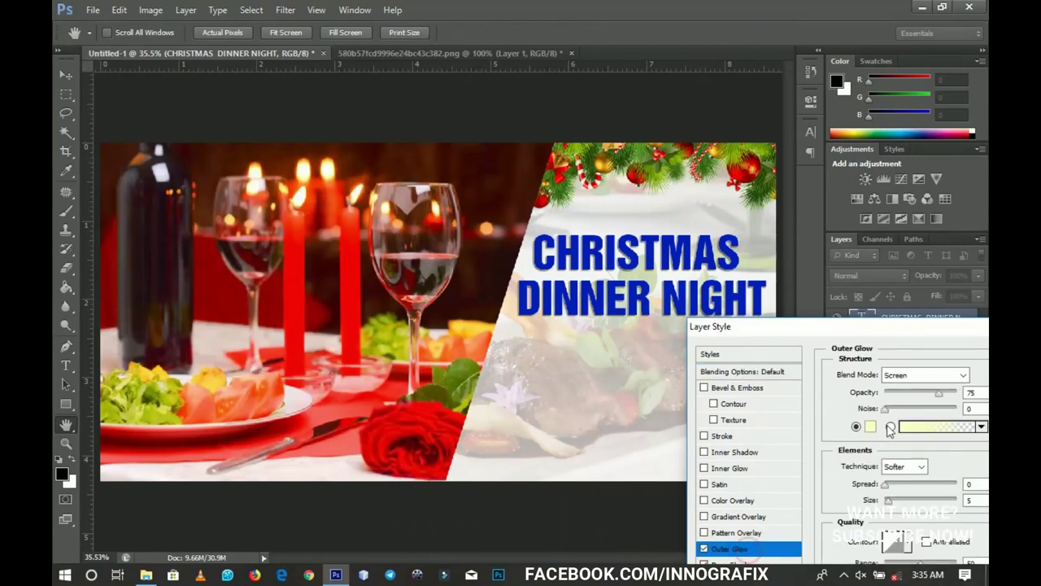
Step: Adjust the glow size, apply glow and drop shadow, and nudge the title lower
left_click(888, 501)
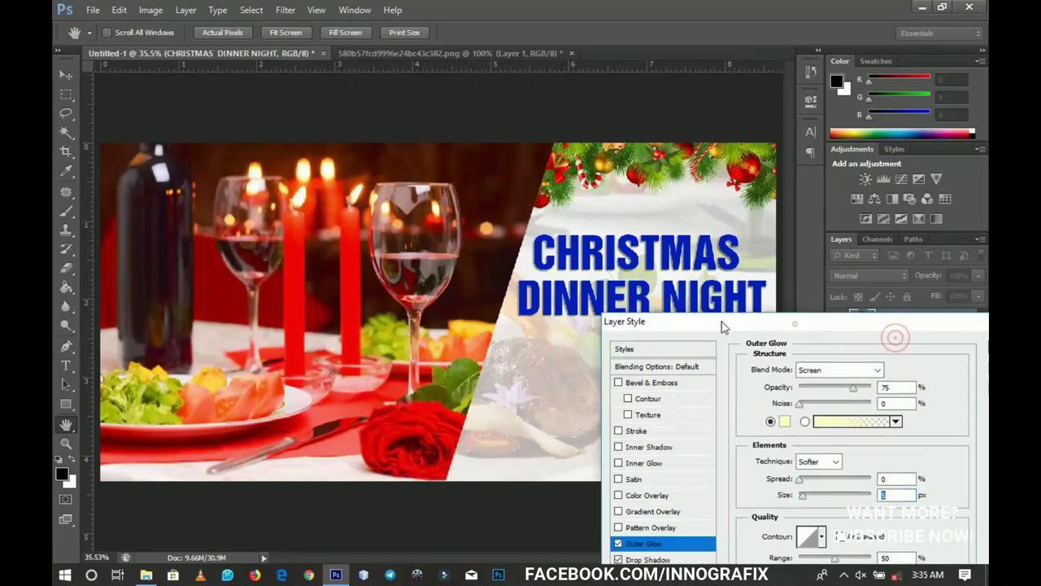
left_click_drag(781, 326, 602, 292)
left_click(926, 318)
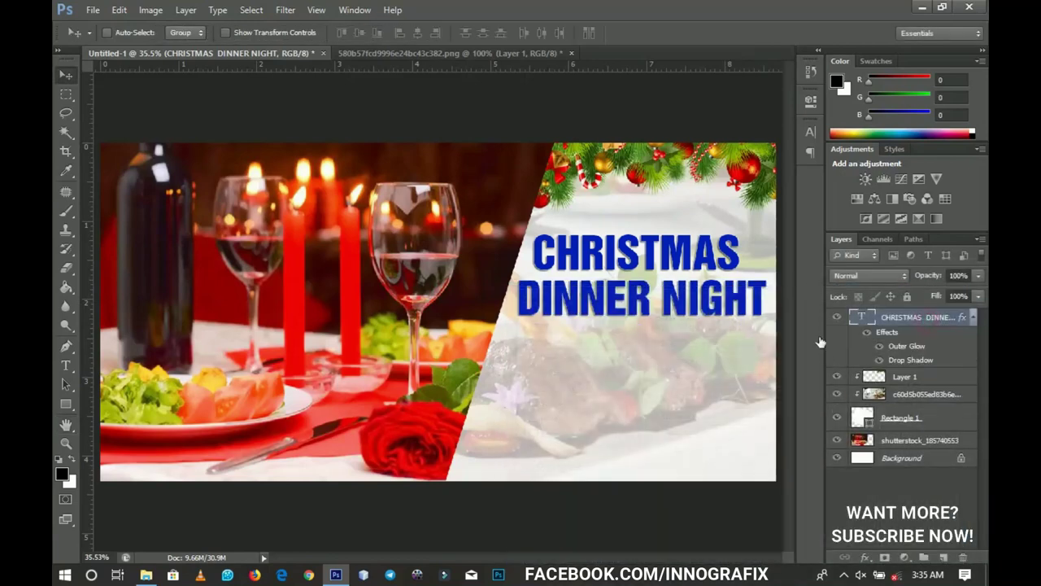
left_click(975, 316)
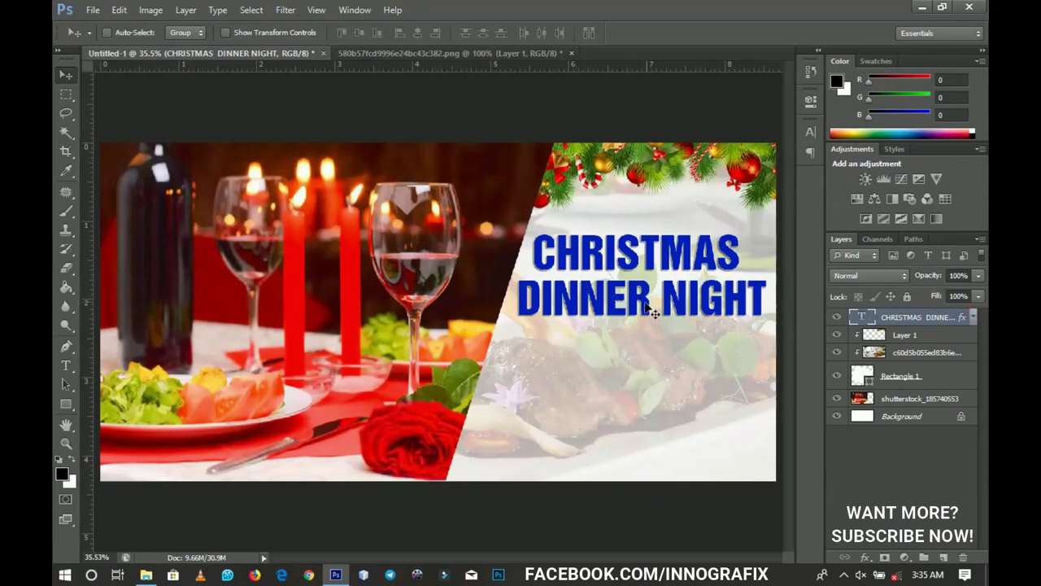
key("shift+Down")
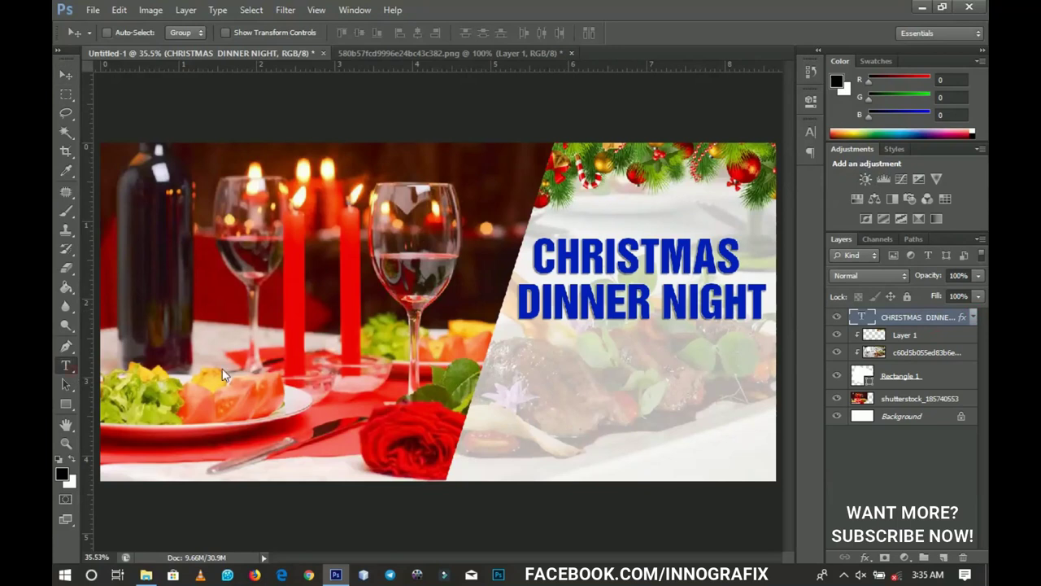
left_click(69, 367)
Step: Add the text line 'JESUS SAID UNTO THEM, COME AND DINE (JOHN' below the title
left_click(579, 356)
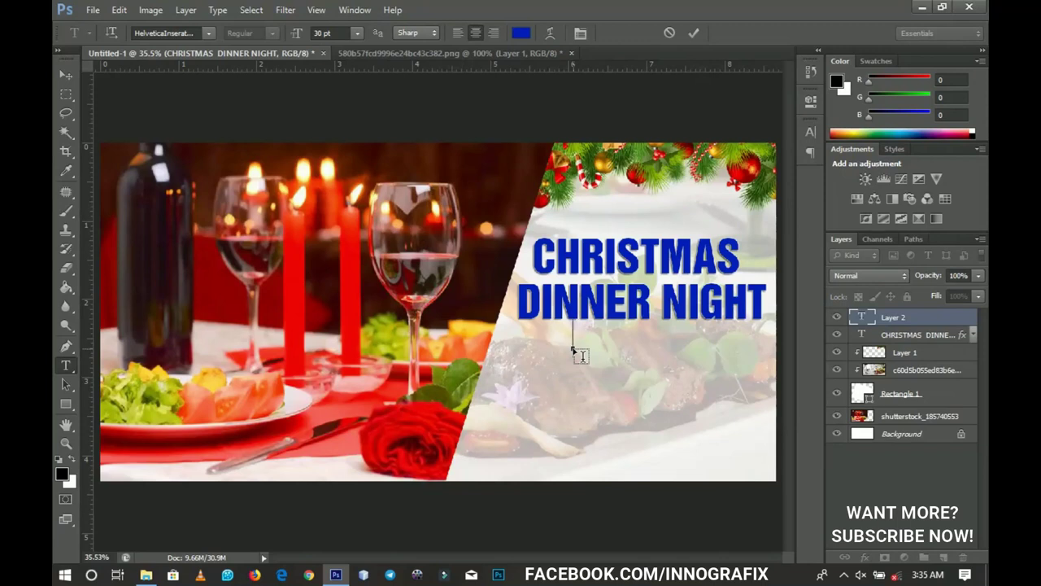
type("JESUS SAID UNTO THEM, COME AND")
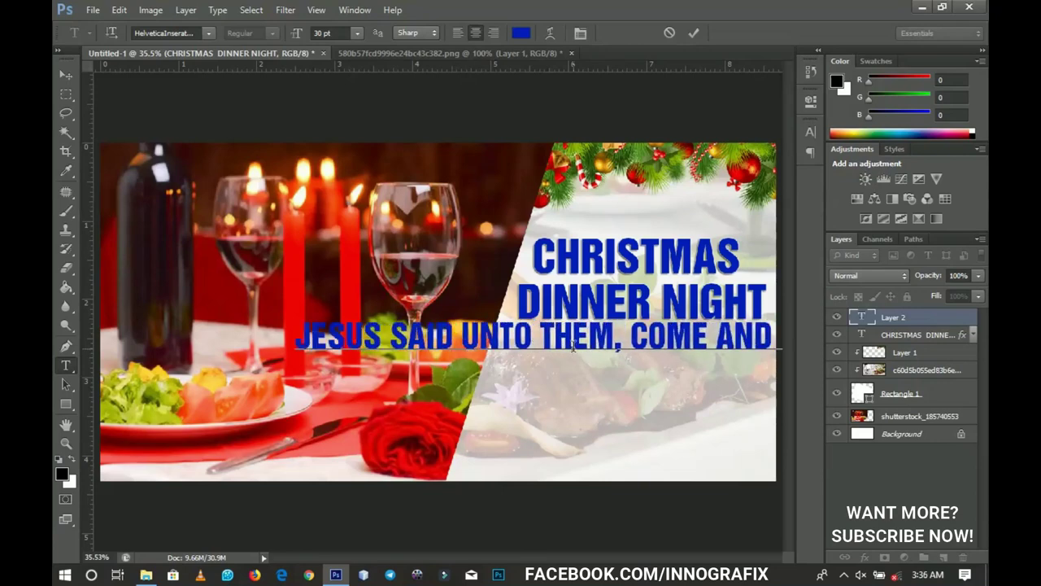
type(" DINE (JOHN")
key("ctrl+a")
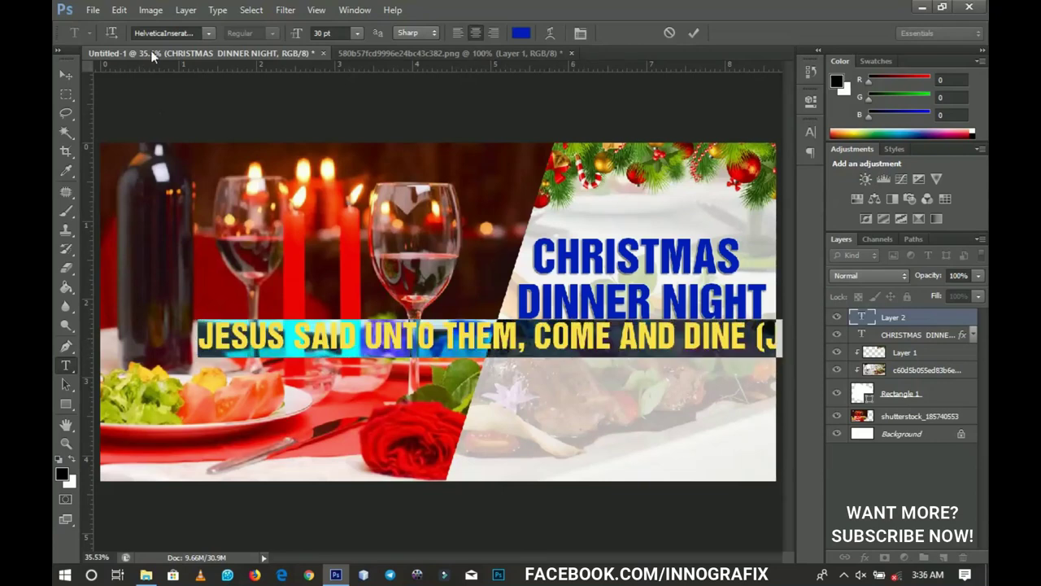
Step: Set the verse to Akrobat SemiBold and colour it dark red #750000
left_click(158, 32)
type("akr")
key("Return")
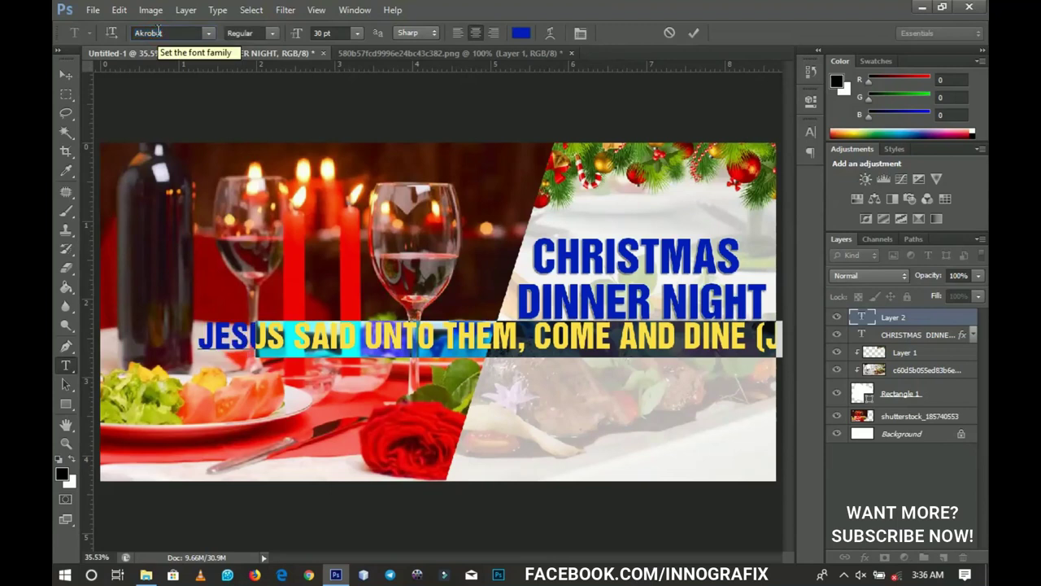
left_click(274, 33)
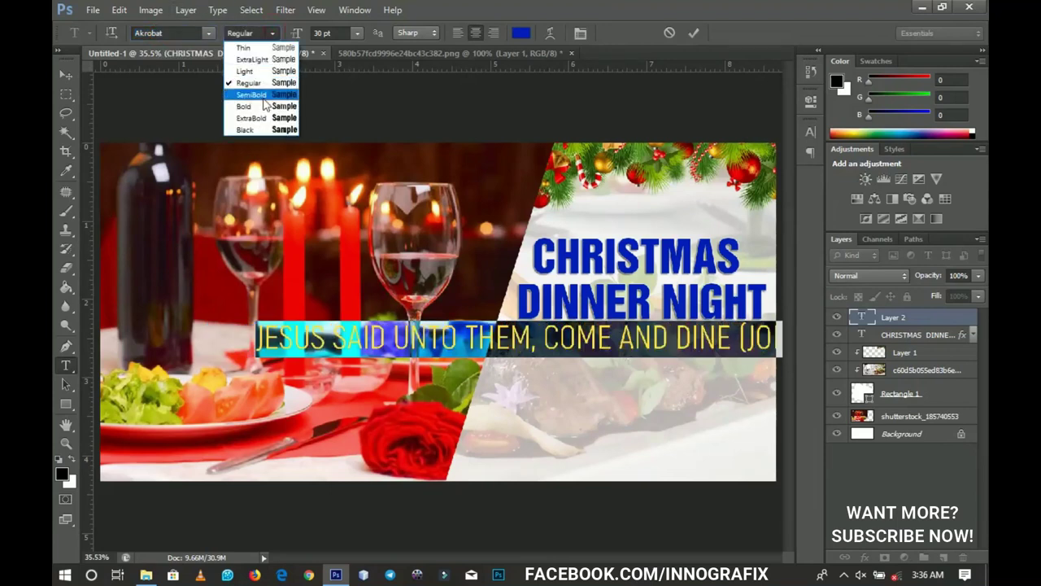
left_click(252, 95)
left_click(519, 34)
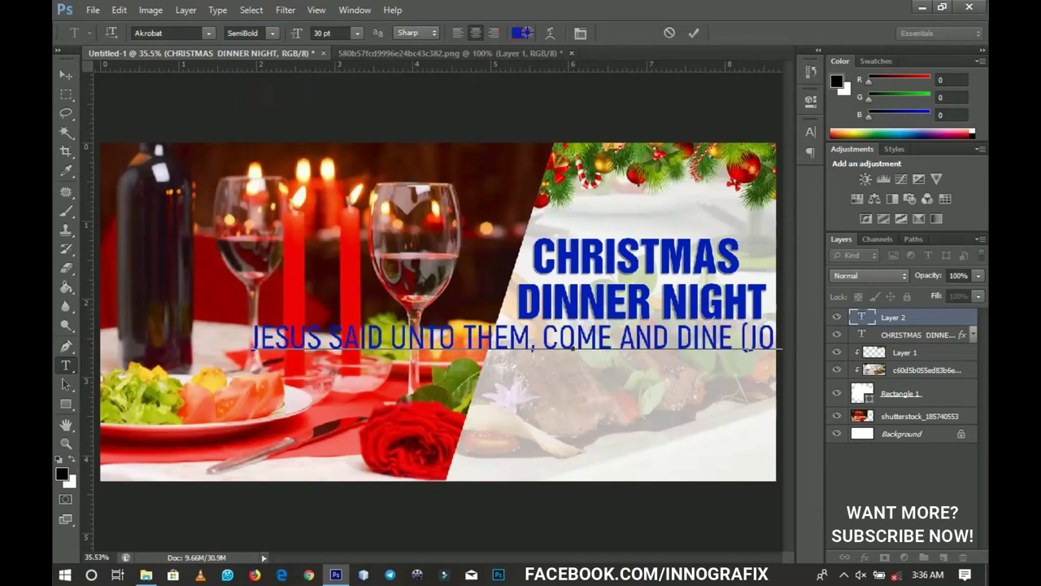
mouse_move(782, 520)
left_mouse_down()
mouse_move(784, 538)
mouse_move(768, 435)
mouse_move(768, 449)
left_mouse_up()
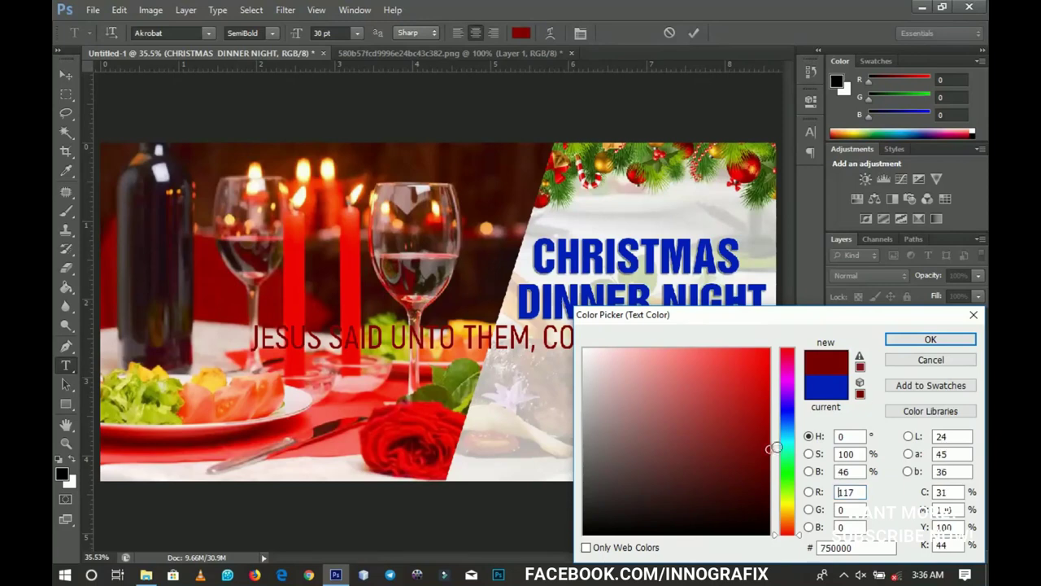
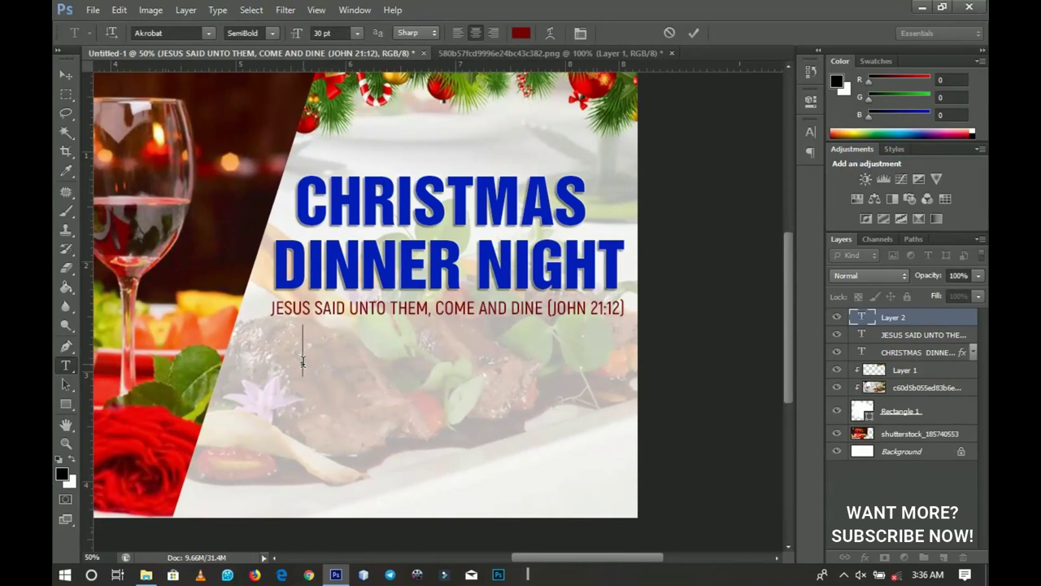
Step: Add maroon 'DATE' over '25TH DEC, 2018' below the scripture, with DATE in ExtraBold
type("NSTAG")
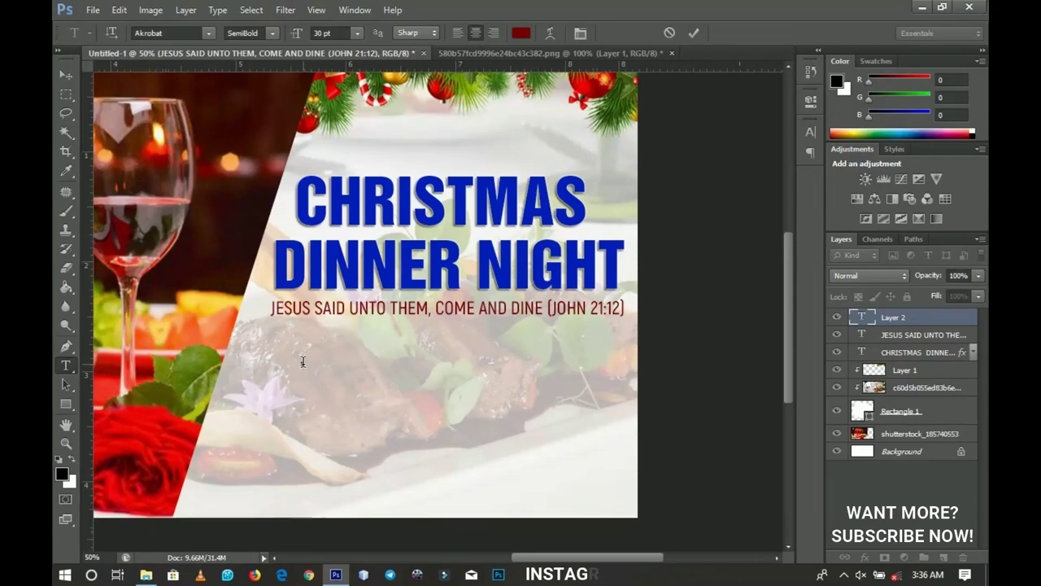
type("DATE")
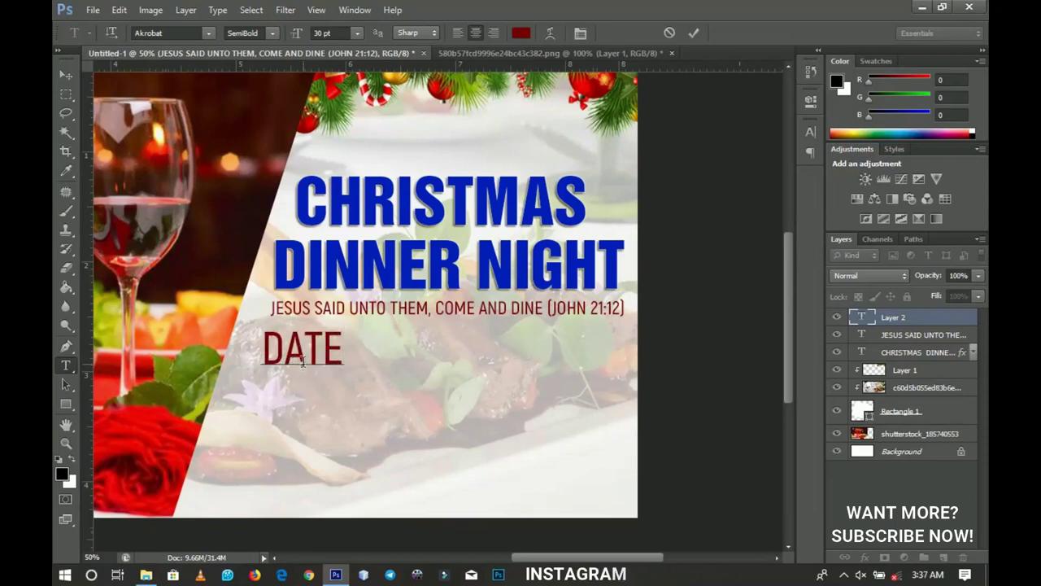
key("Return")
type("25TH DE")
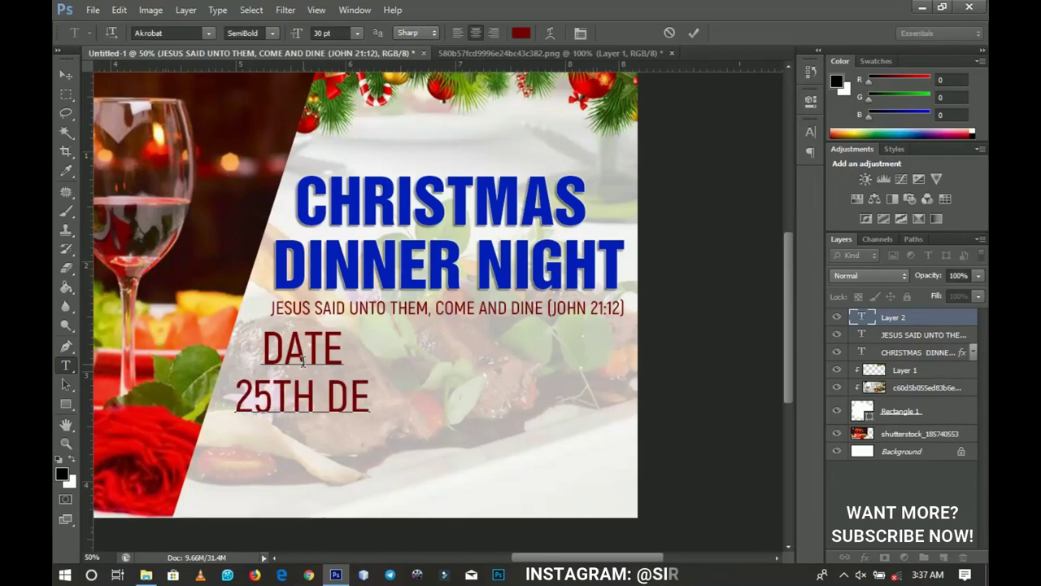
type("C, 2018")
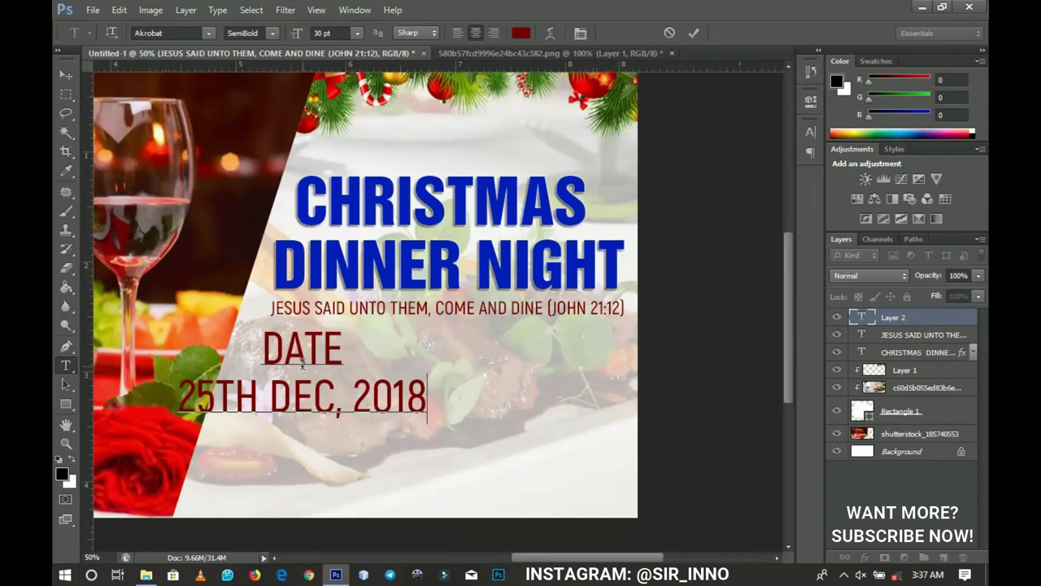
double_click(299, 359)
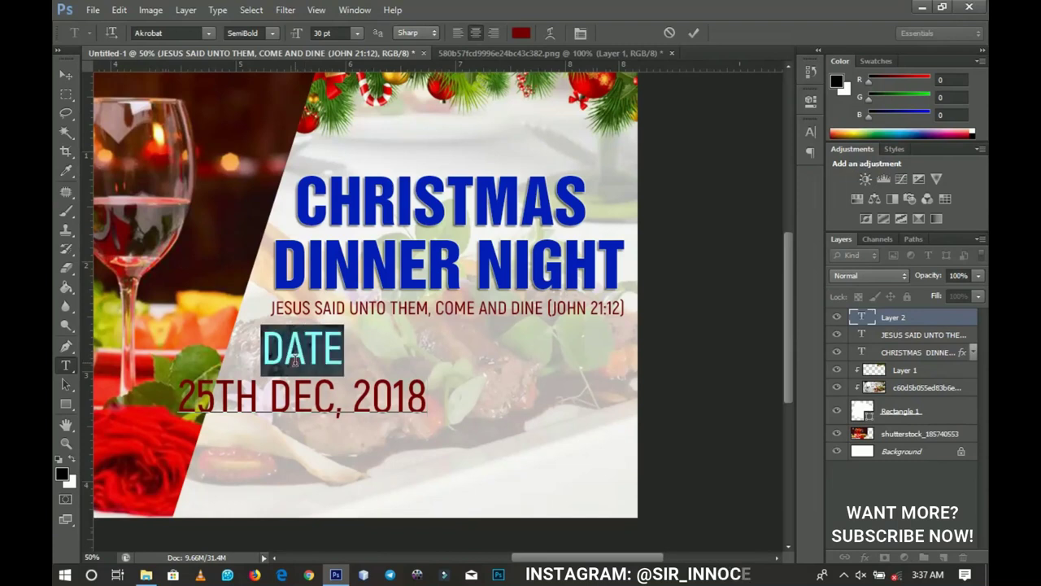
left_click(268, 33)
left_click(271, 119)
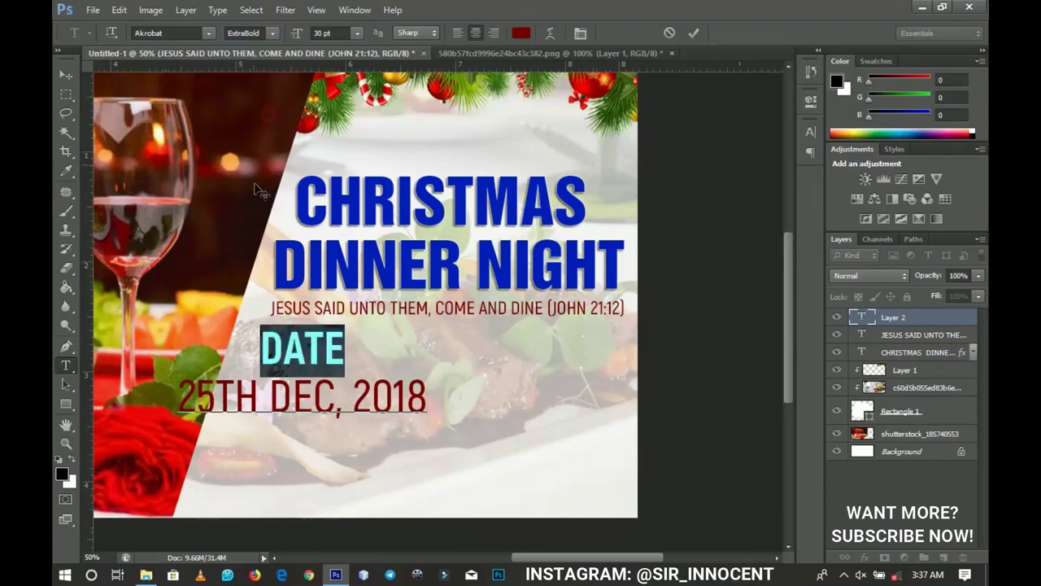
left_click(66, 74)
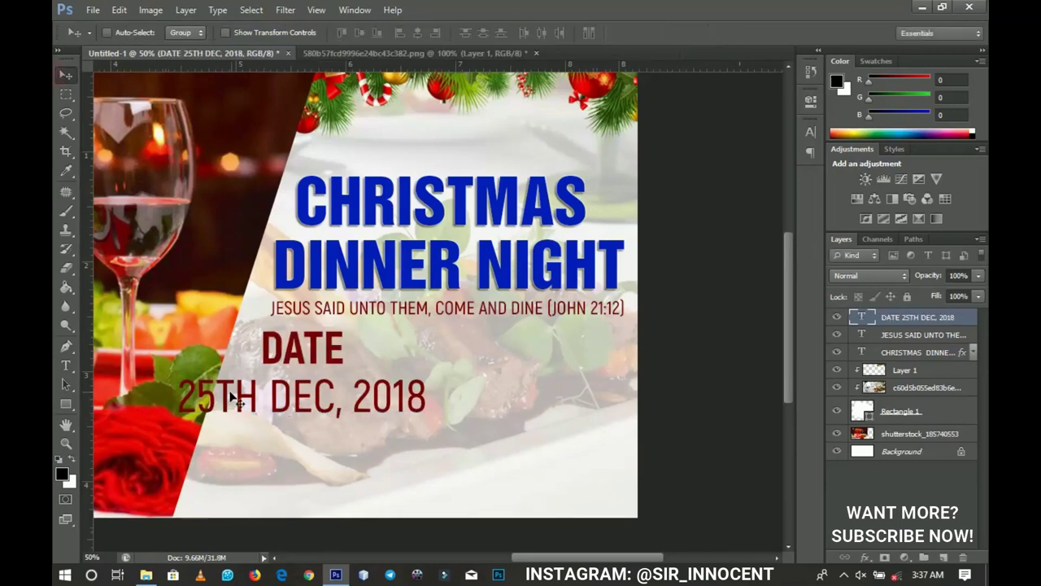
Step: Scale the date text down, shift it slightly right, and narrow it
key("ctrl+t")
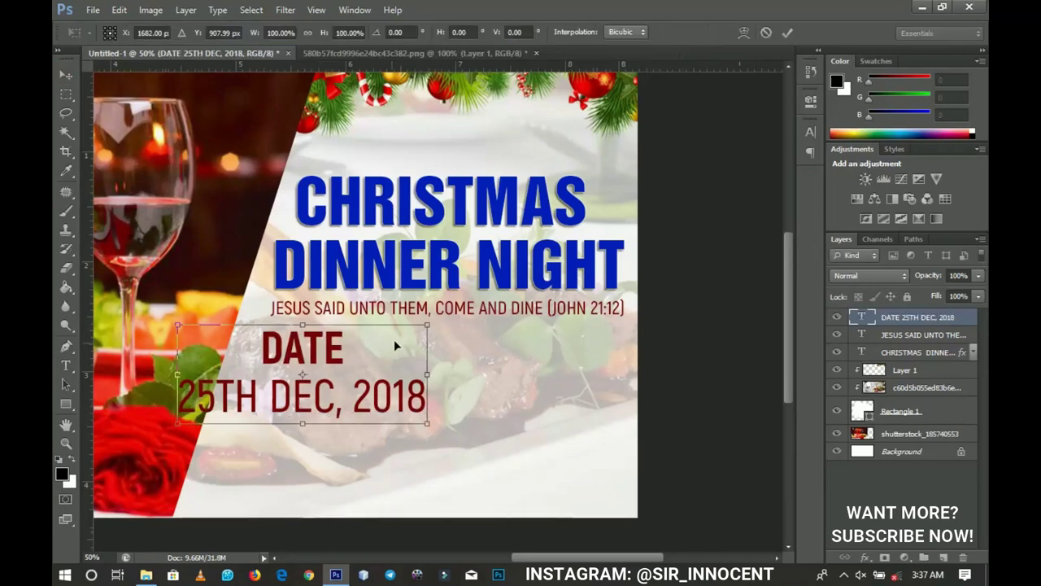
left_click_drag(427, 329, 377, 348)
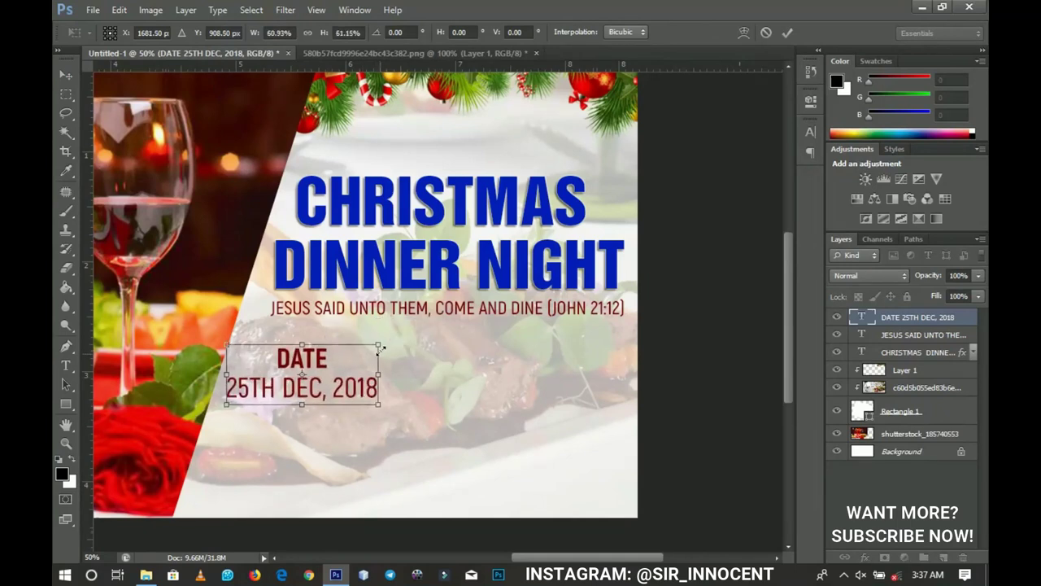
key("Return")
left_click_drag(336, 394, 352, 397)
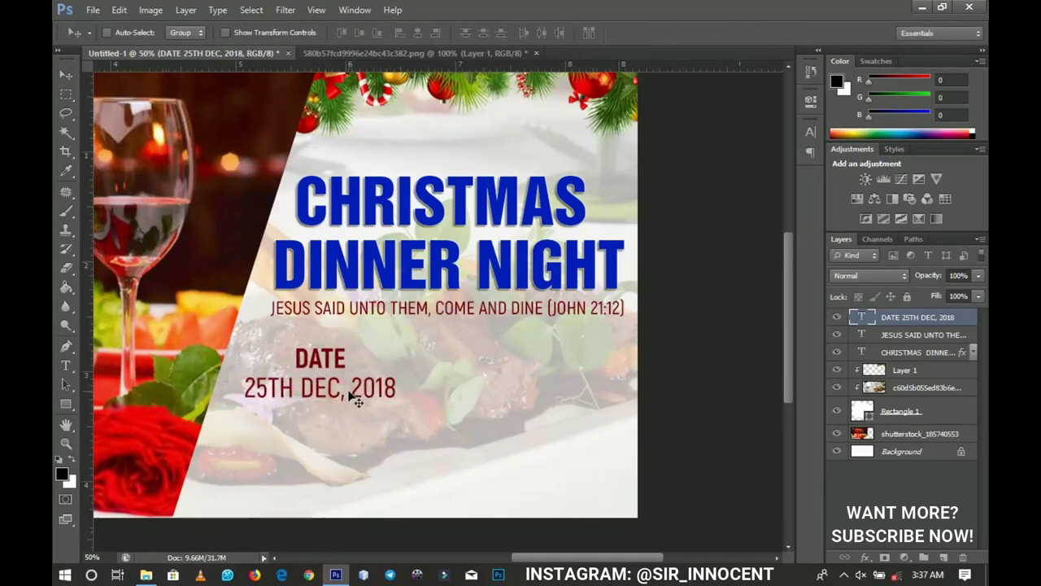
key("ctrl+t")
left_click_drag(391, 347, 503, 395)
key("Return")
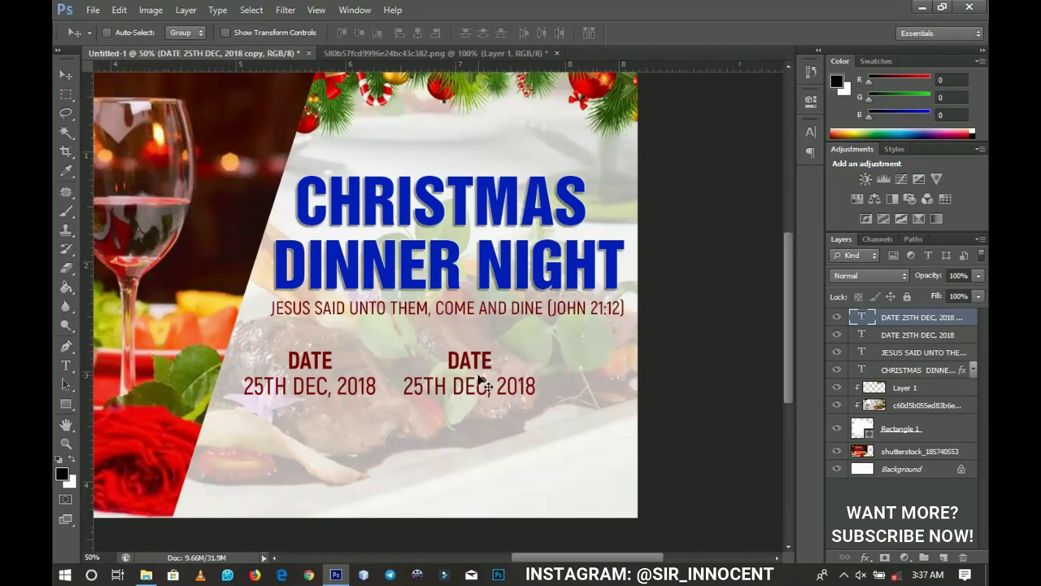
Step: Retype the copied date block as 'VENUE NEW AUDITORIUM'
key("t")
left_click_drag(448, 360, 495, 363)
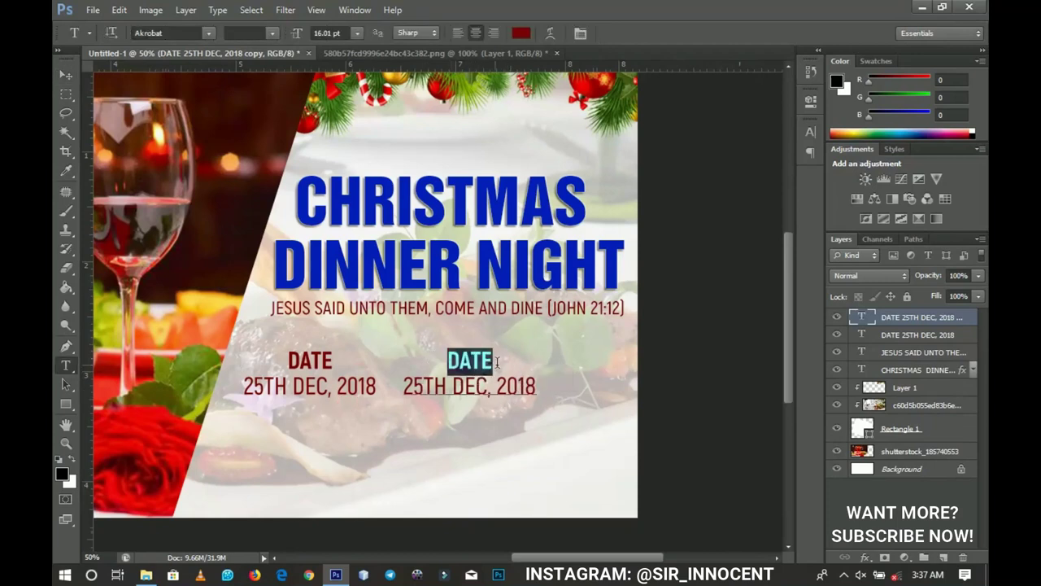
type("VENUE ")
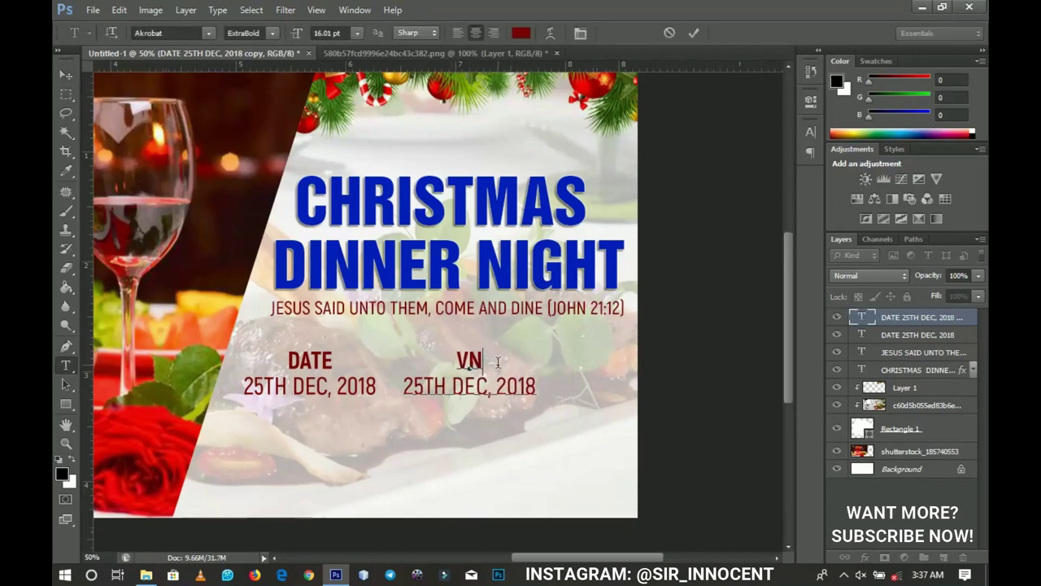
type("NEW AUDITORIUM")
key("ctrl+Return")
Step: Duplicate the VENUE block, retype it as 'TIME 8PM SHARP', and move it further right
key("ctrl+j")
type("TIME 8PM SHARP")
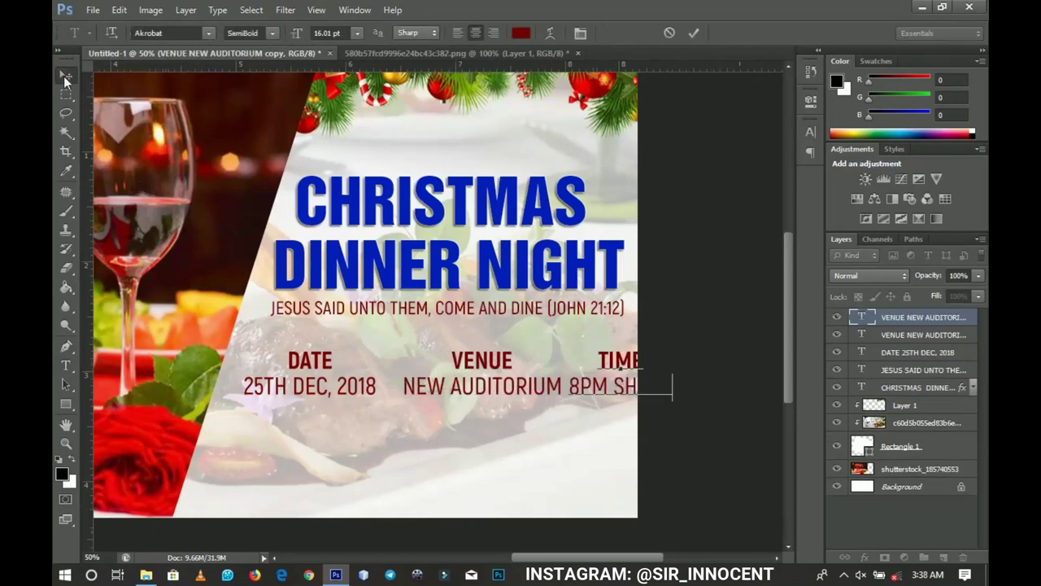
key("ctrl+Return")
key("v")
left_click_drag(569, 386, 606, 386)
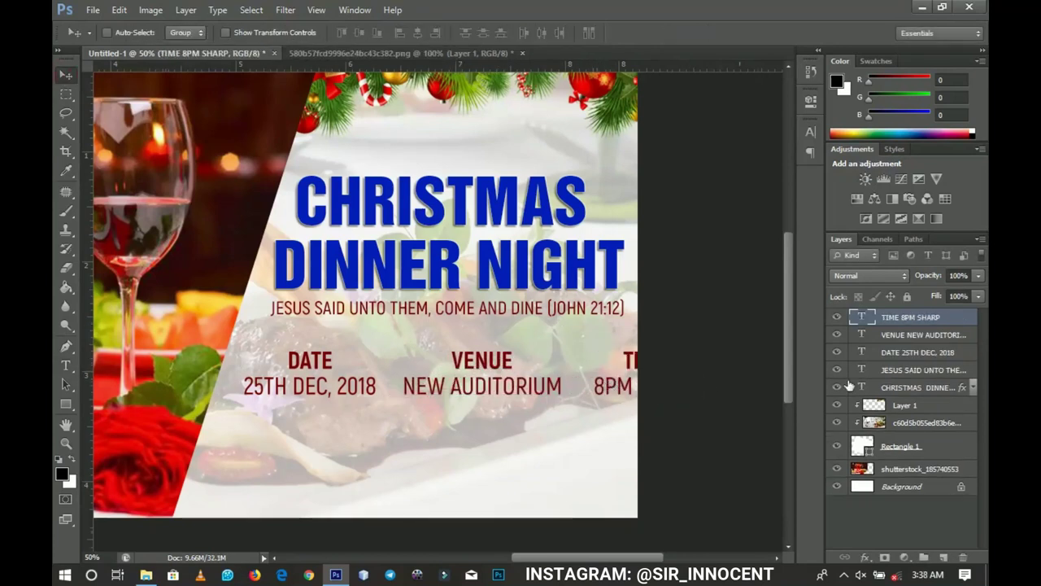
Step: Shrink the DATE, VENUE and TIME row to about 78%, shift it left, then enlarge it to about 109%
left_click(911, 354, "shift")
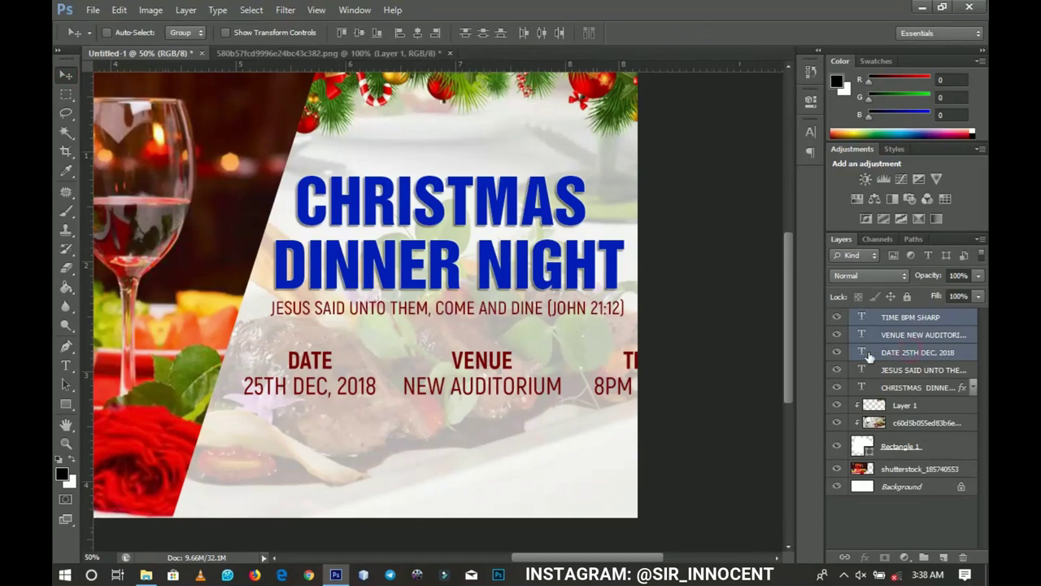
key("ctrl+t")
left_click_drag(695, 351, 644, 357)
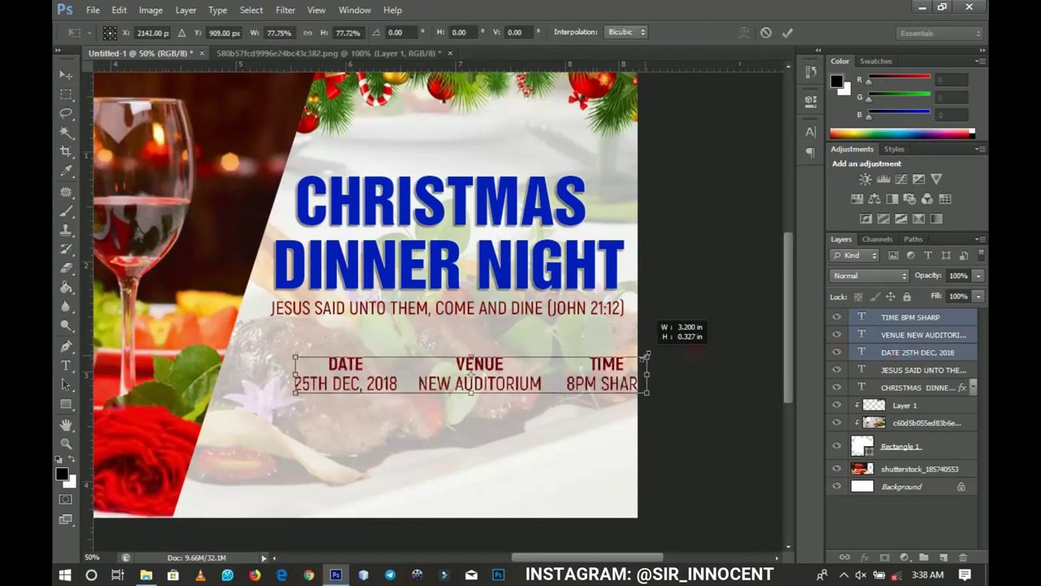
key("Return")
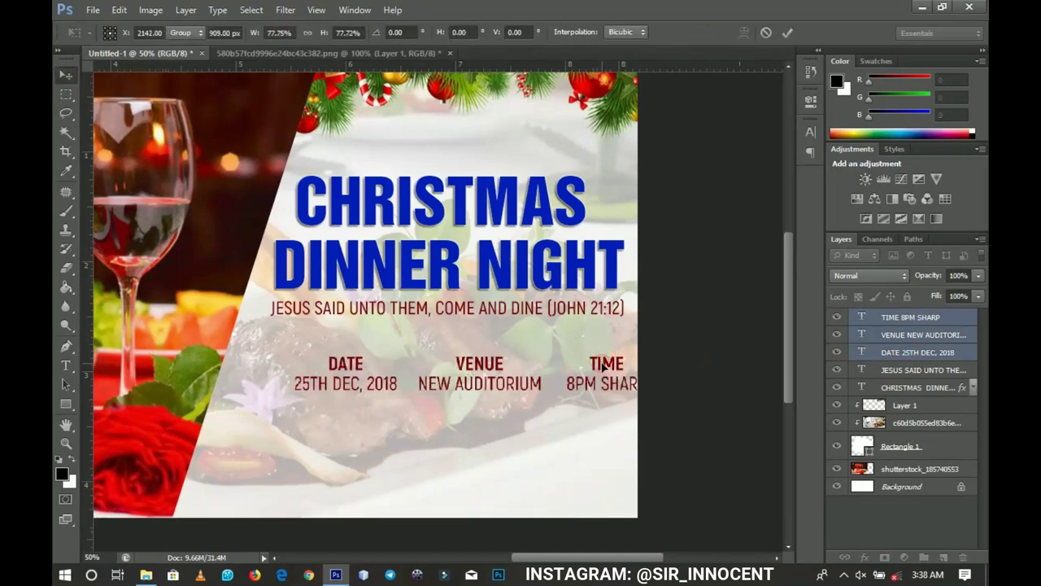
left_click_drag(612, 372, 576, 377)
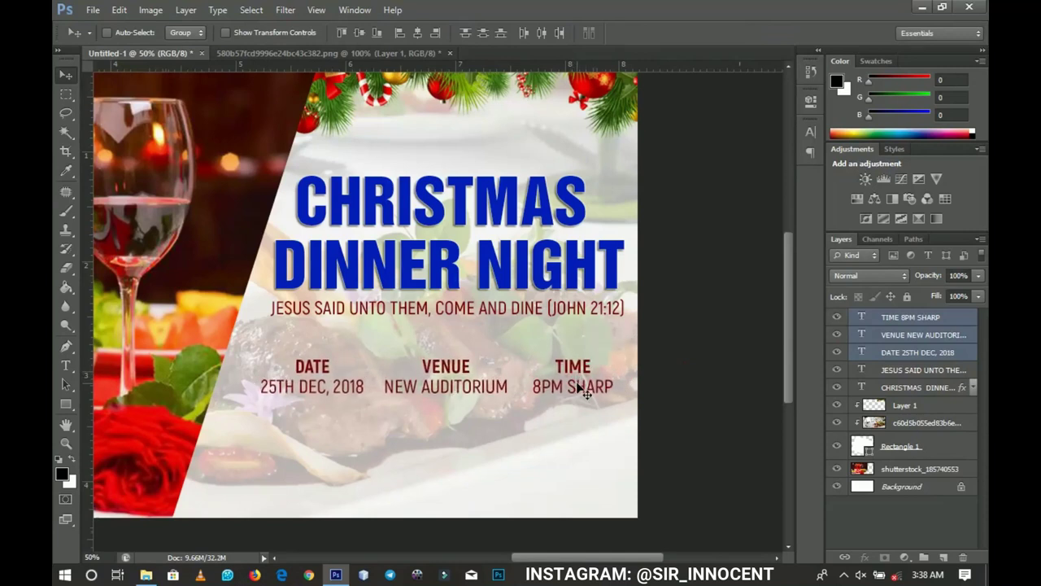
key("ctrl+t")
left_click_drag(613, 396, 613, 390)
key("Return")
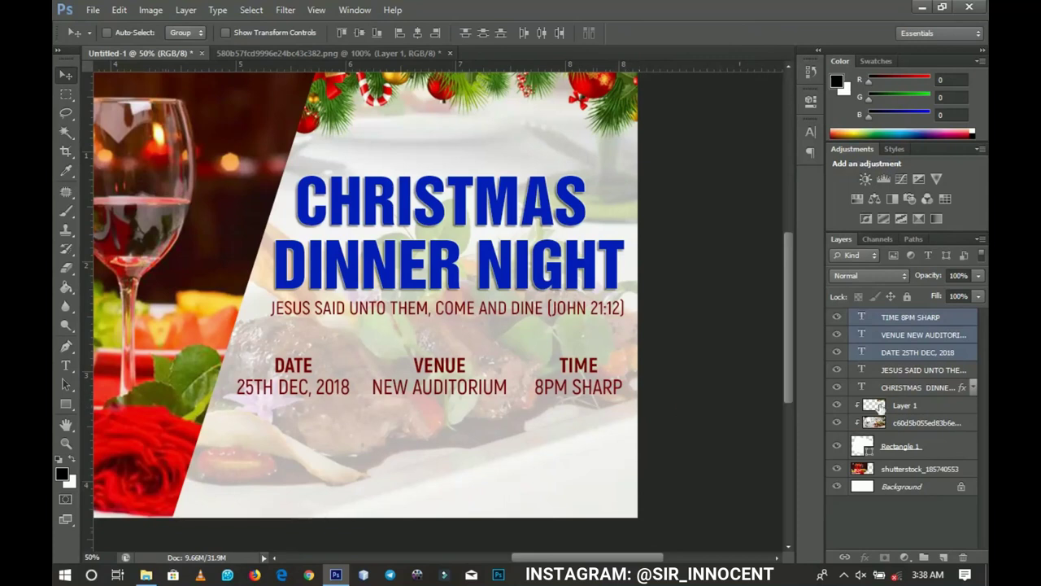
left_click(889, 372)
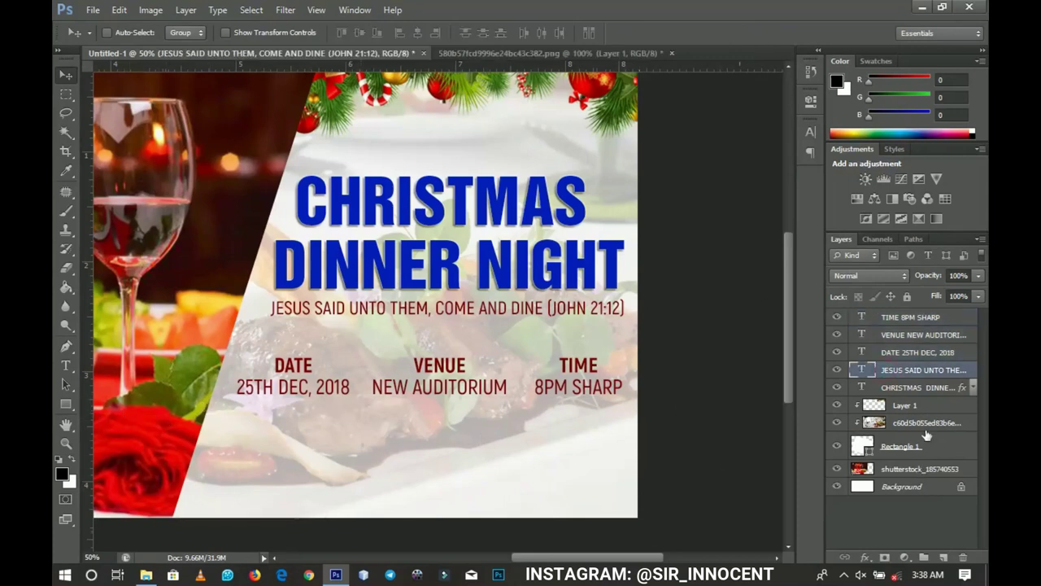
Step: Draw a rectangle bar above Layer 1 behind the text row and fill it black (000000)
left_click(895, 406)
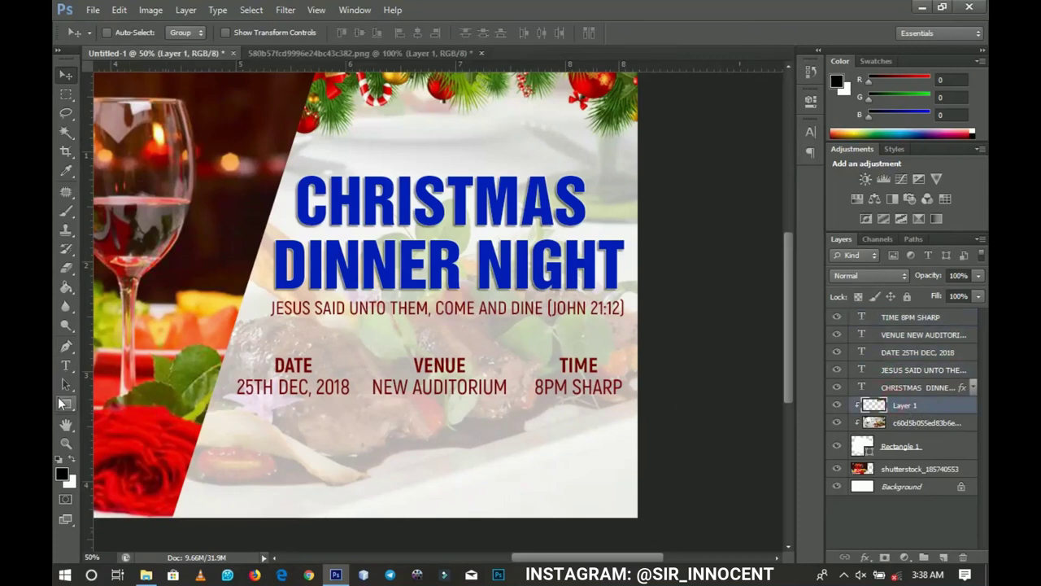
left_click(63, 403)
left_click_drag(211, 349, 675, 406)
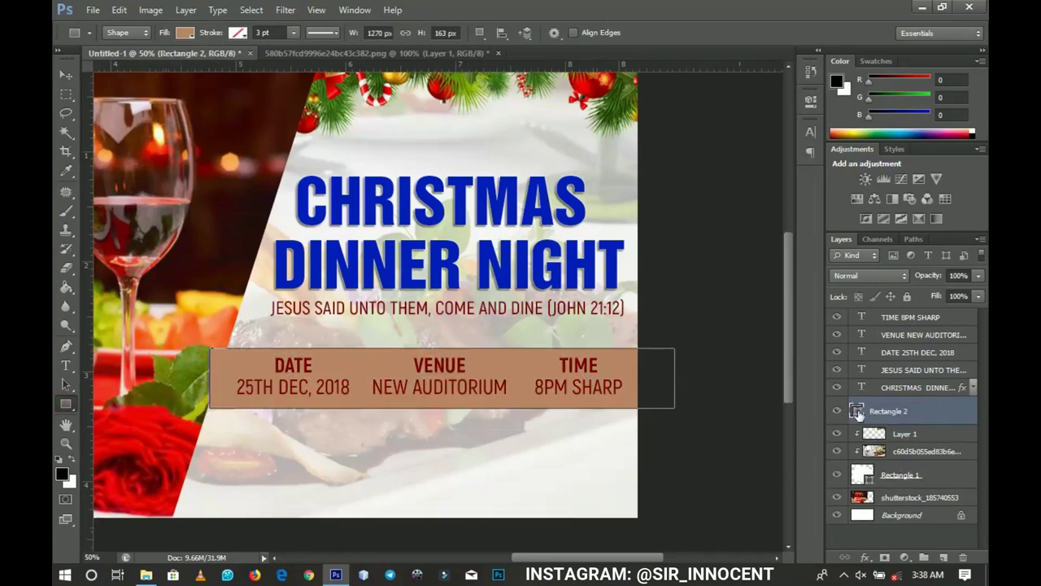
double_click(857, 410)
left_click(583, 534)
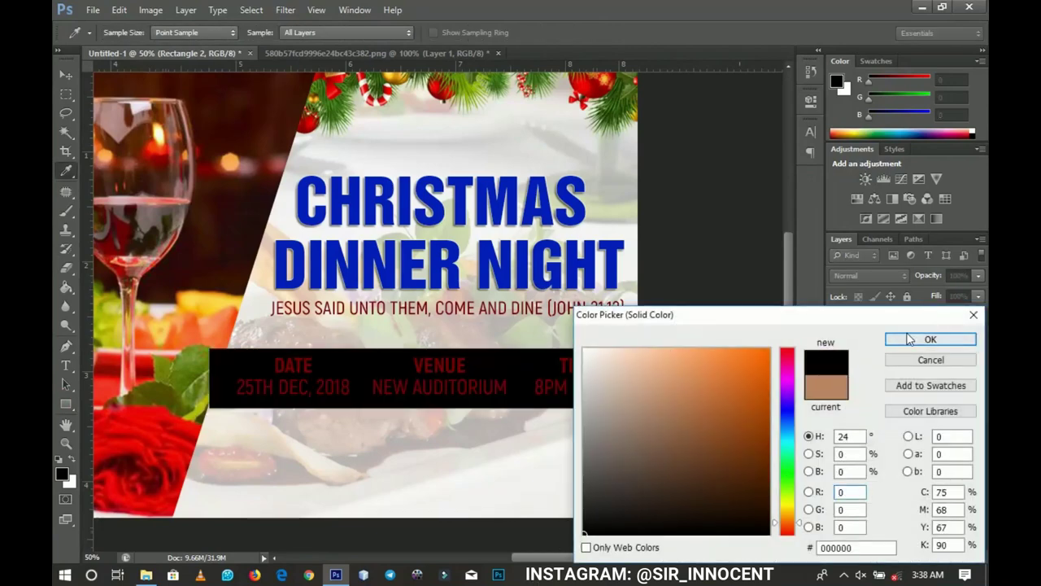
left_click(909, 339)
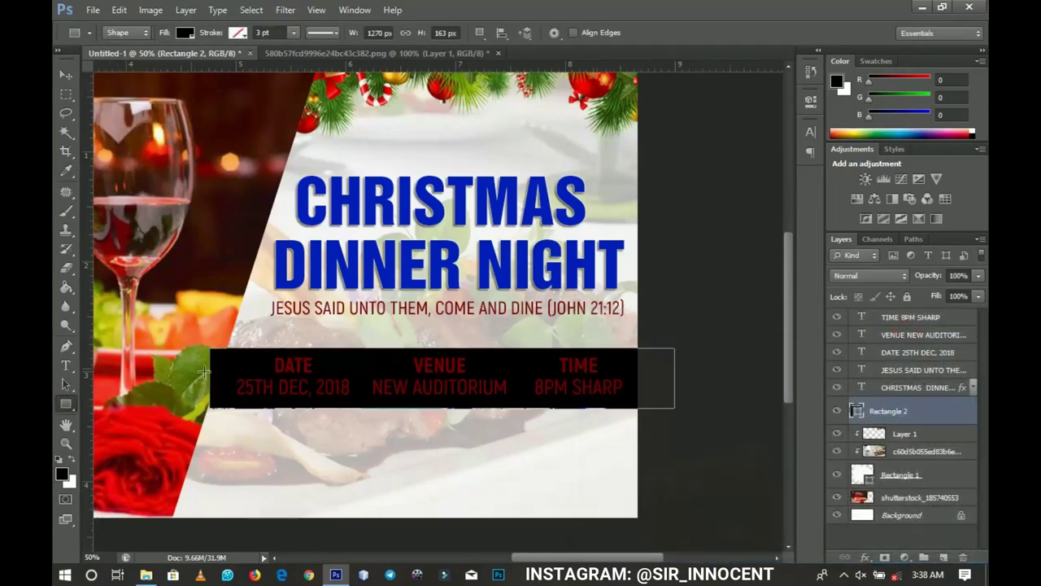
Step: Extend the black bar further left and lower its opacity to 23%
key("ctrl+t")
left_click_drag(209, 379, 202, 379)
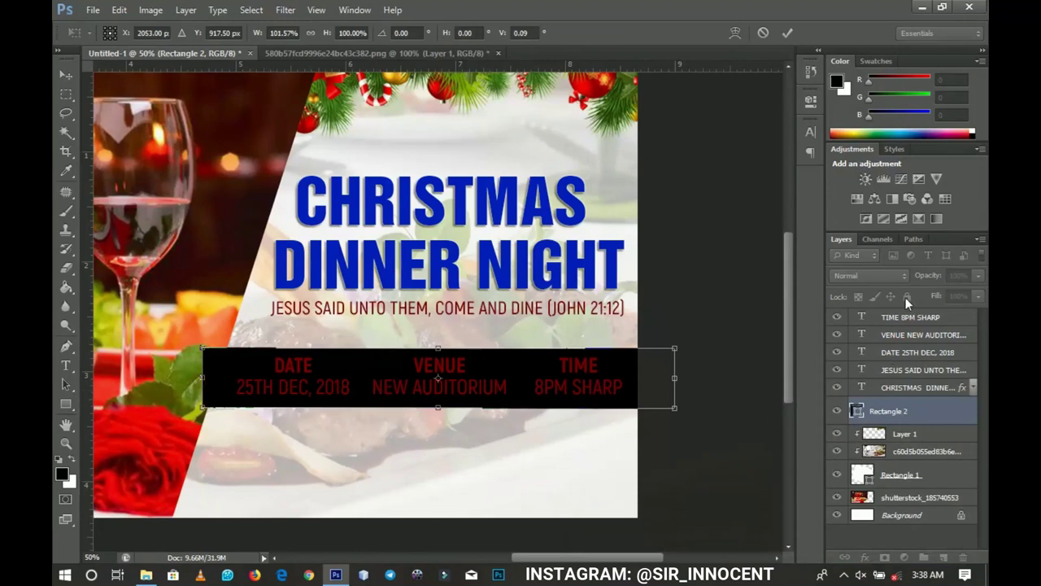
key("Return")
left_click_drag(934, 279, 877, 283)
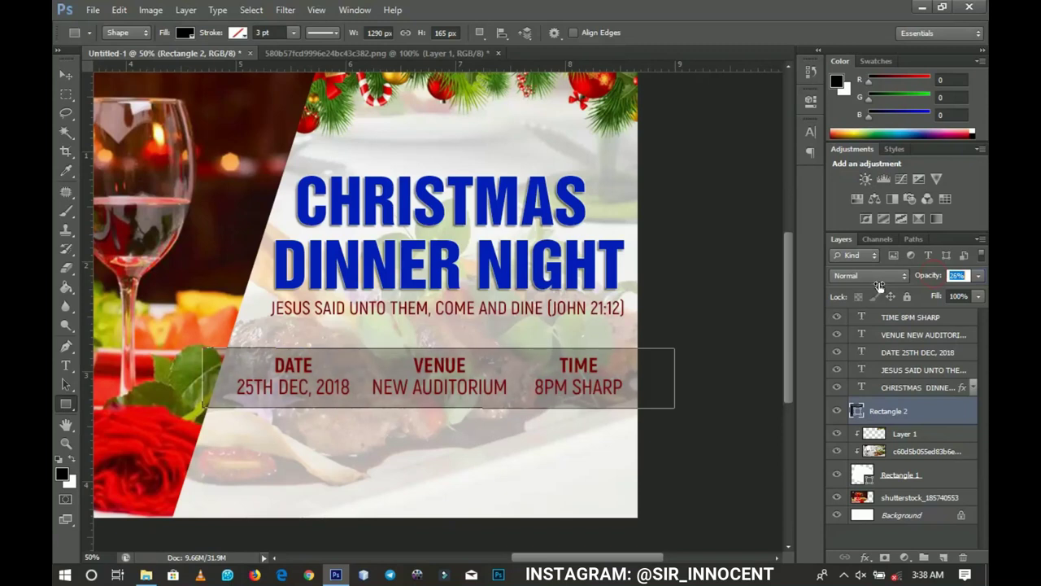
left_click_drag(880, 283, 876, 288)
key("Return")
Step: Clip the bar to the image layer below, then select the DATE, VENUE and TIME text layers
right_click(886, 410)
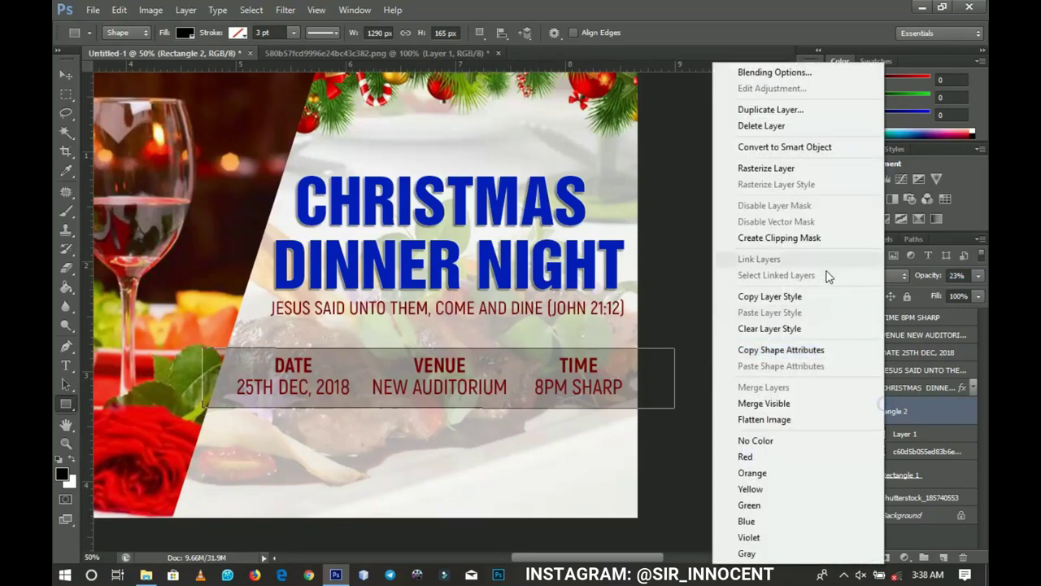
left_click(785, 242)
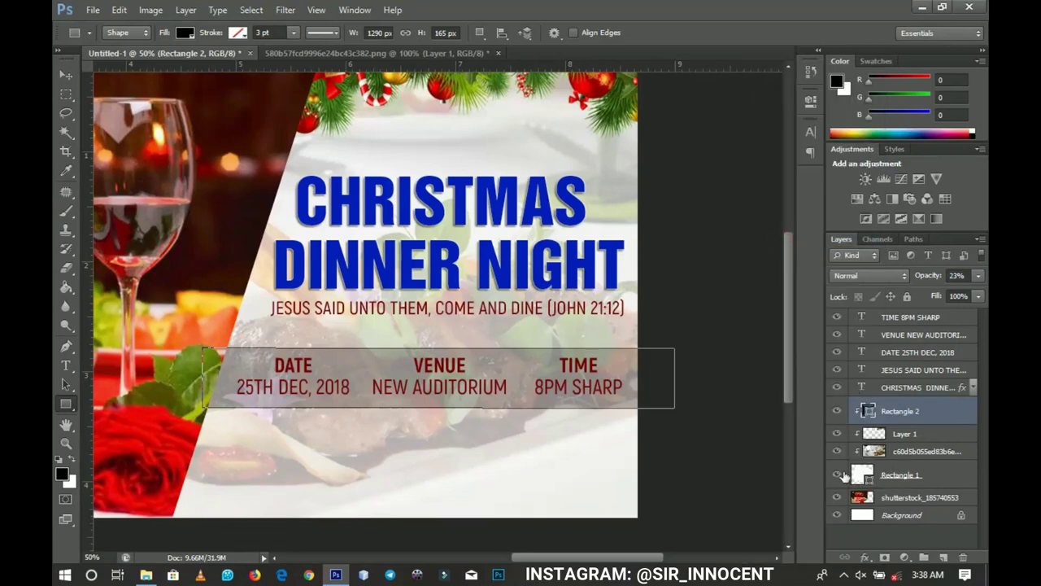
left_click(64, 74)
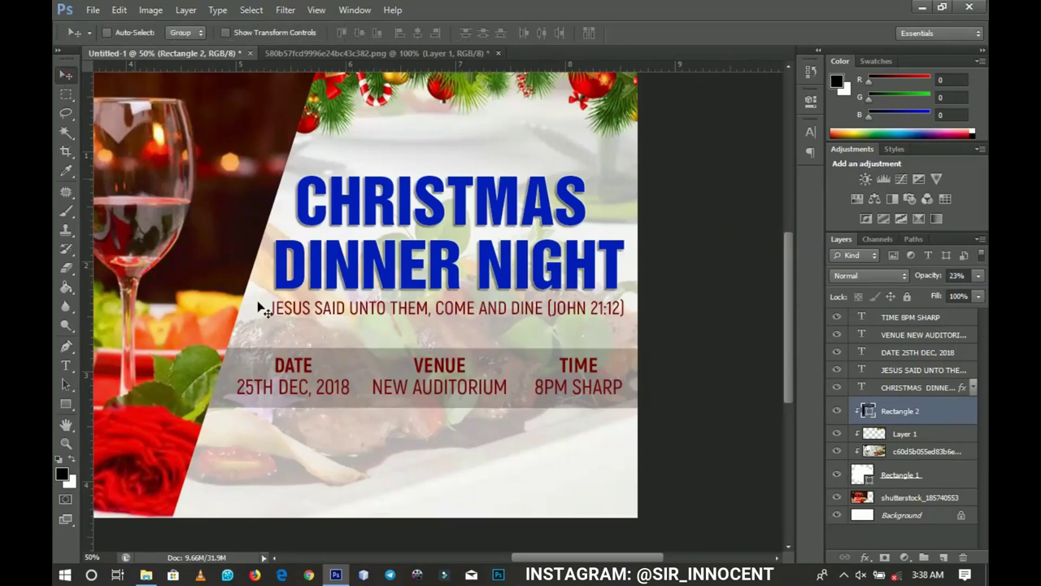
left_click_drag(261, 302, 467, 488)
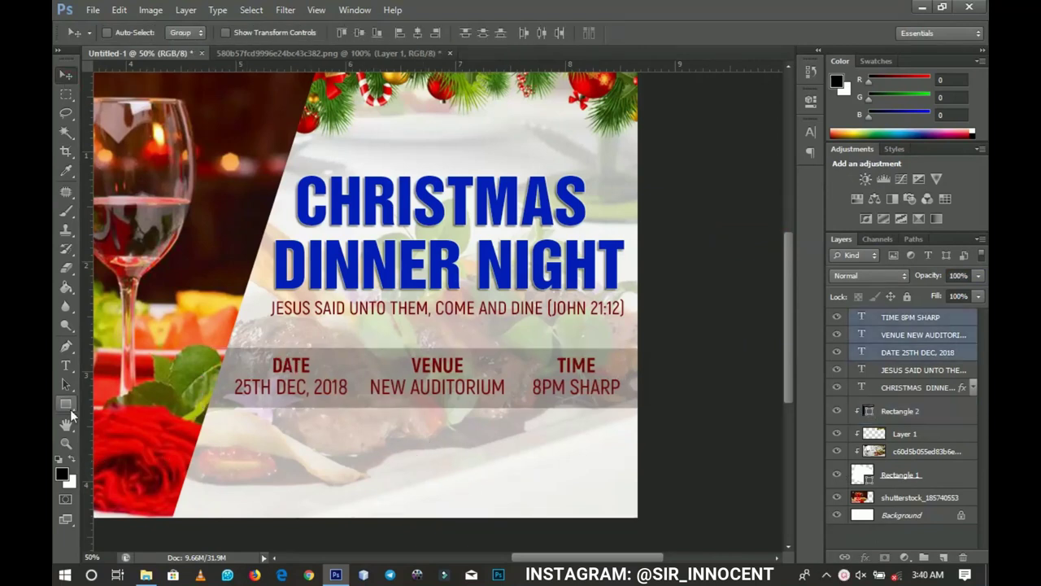
left_click_drag(69, 409, 109, 405)
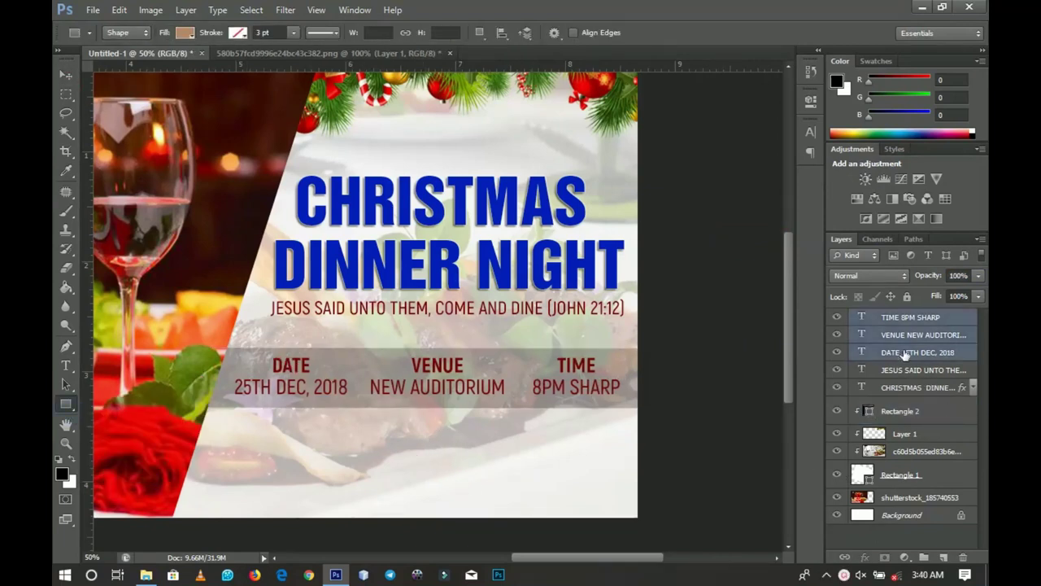
Step: Draw a thin vertical divider between DATE and VENUE filled with DATE's dark red, nudged right
left_click(906, 318)
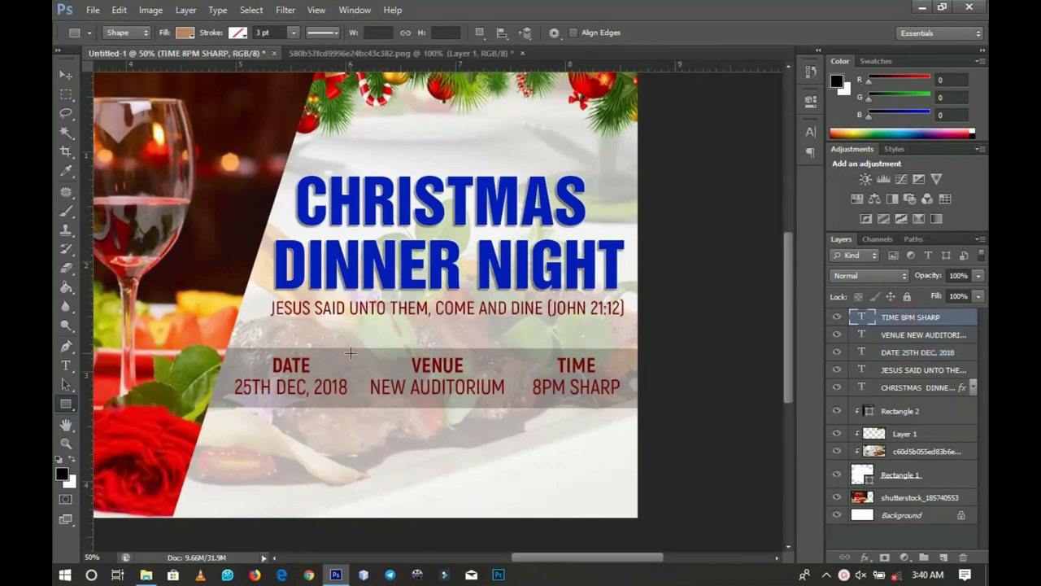
left_click_drag(349, 352, 353, 402)
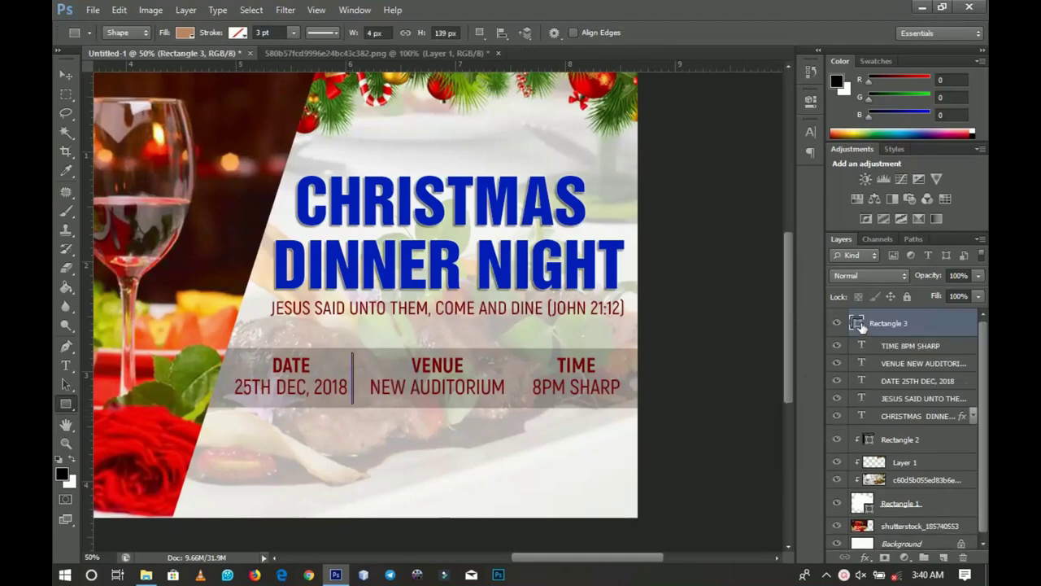
double_click(858, 324)
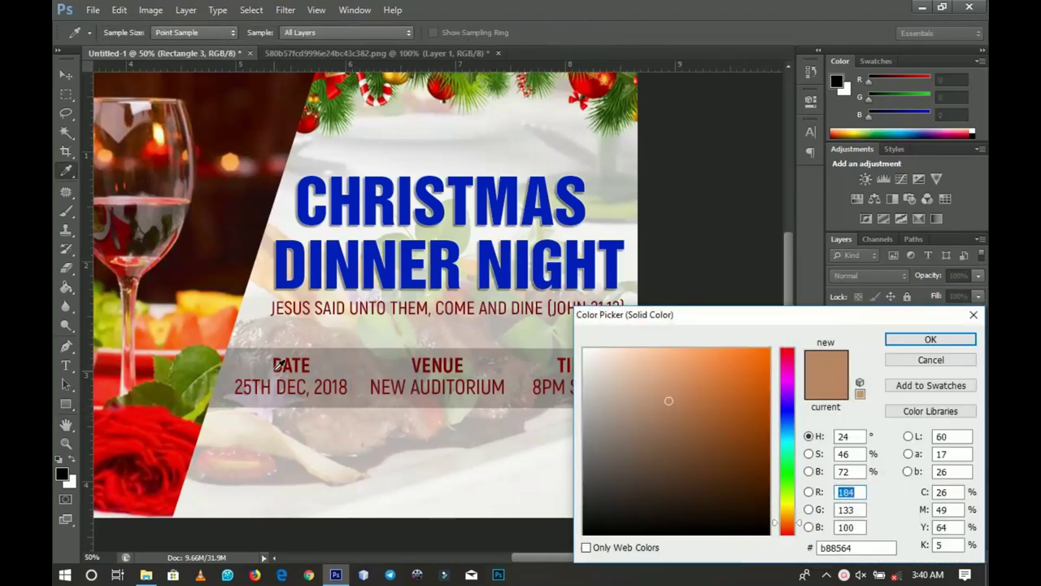
left_click(275, 367)
left_click(927, 340)
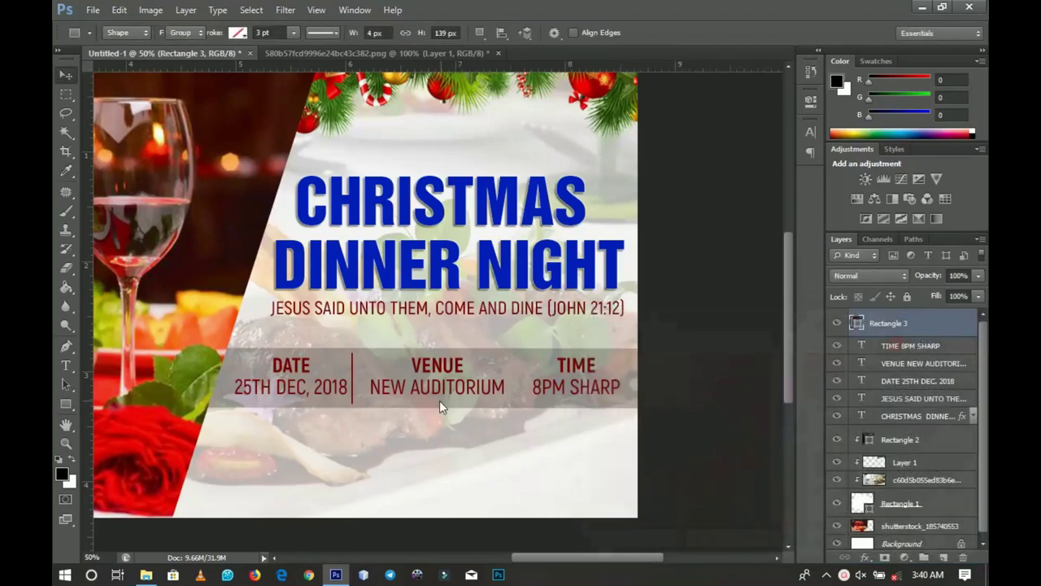
key("v")
key("Right")
key("Right")
key("Right")
key("Right")
key("Right")
key("Right")
key("Right")
key("Right")
key("Right")
key("Right")
key("Right")
key("Right")
key("Right")
key("Right")
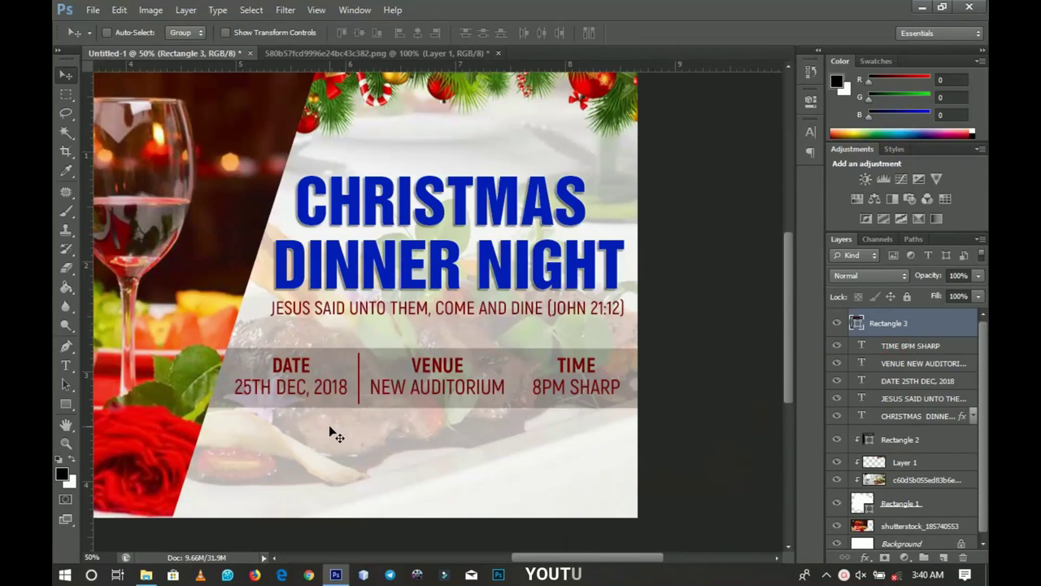
Step: Duplicate the divider and place the copy between VENUE and TIME
key("ctrl+j")
left_click_drag(359, 390, 498, 365)
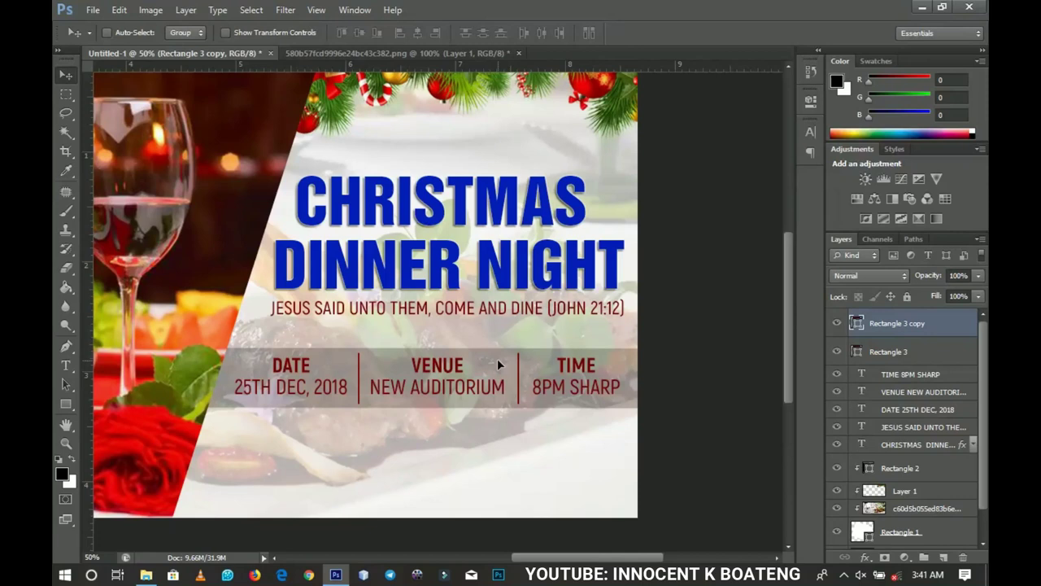
left_click_drag(475, 447, 469, 362)
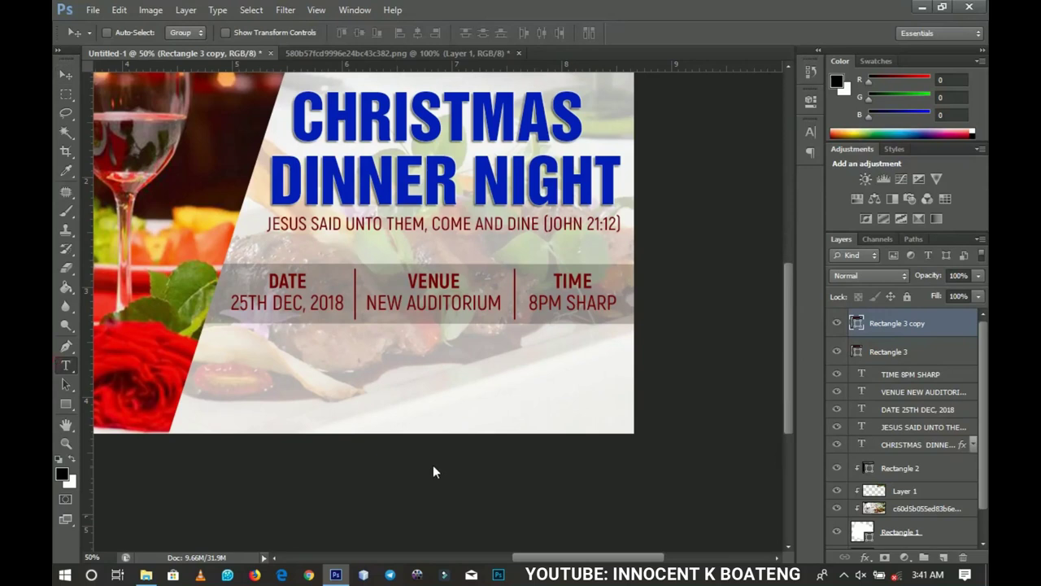
Step: Add a black, Regular-weight 'FOR MORE INFO, CALL' line with the contact phone number near the bottom
key("t")
left_click(298, 423)
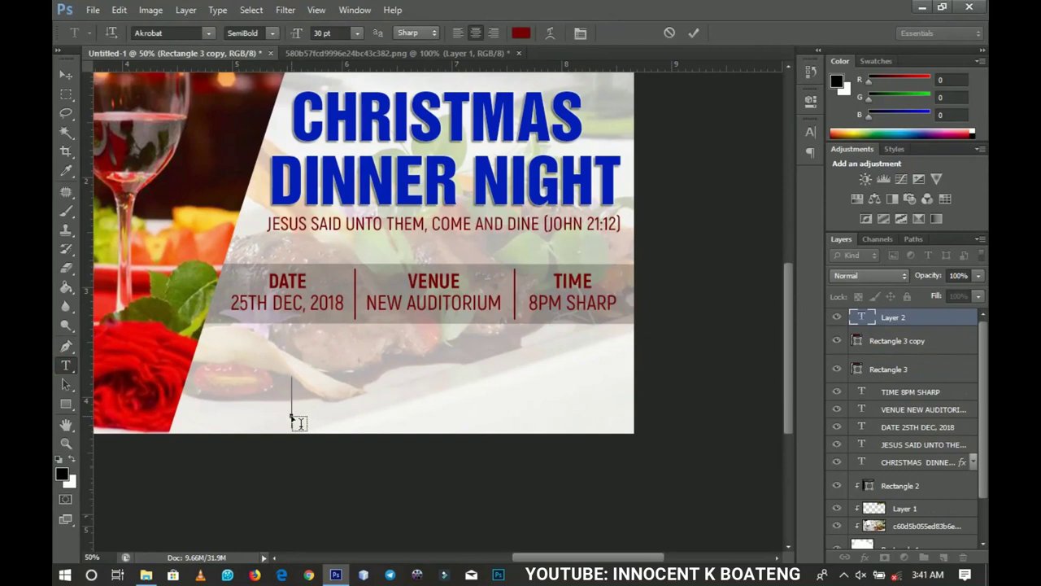
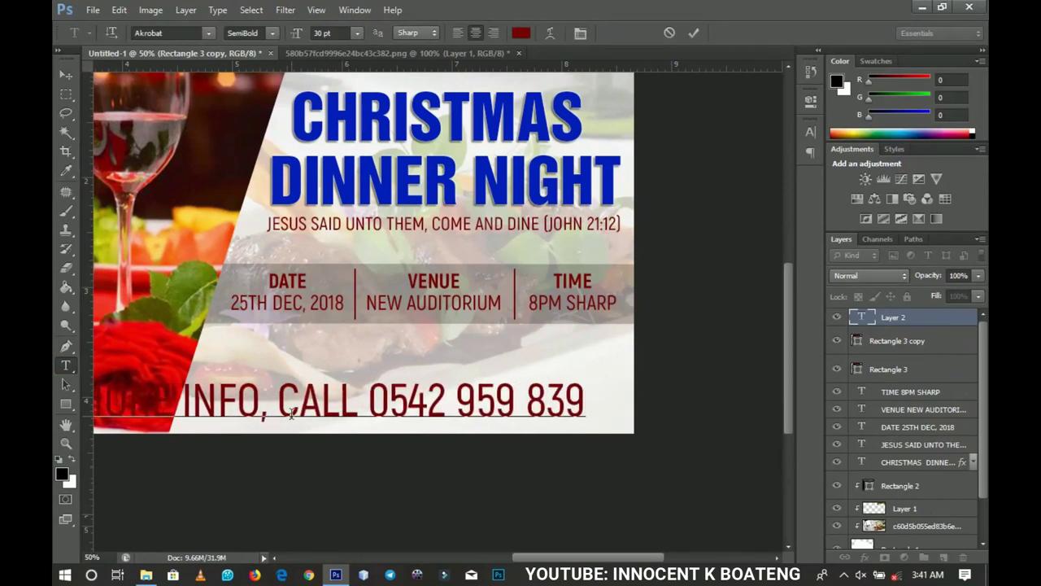
key("ctrl+a")
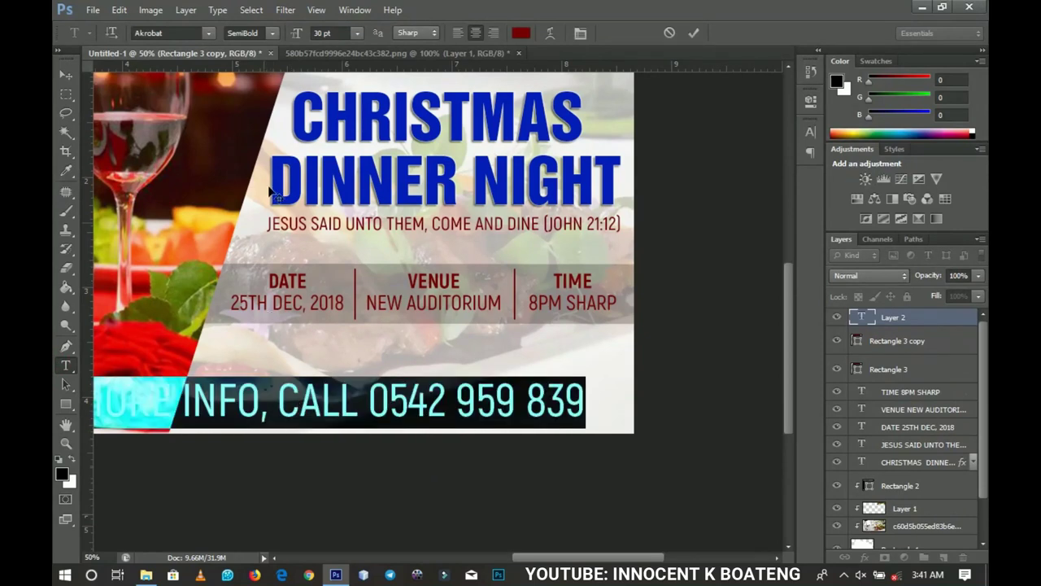
left_click(521, 32)
type("0")
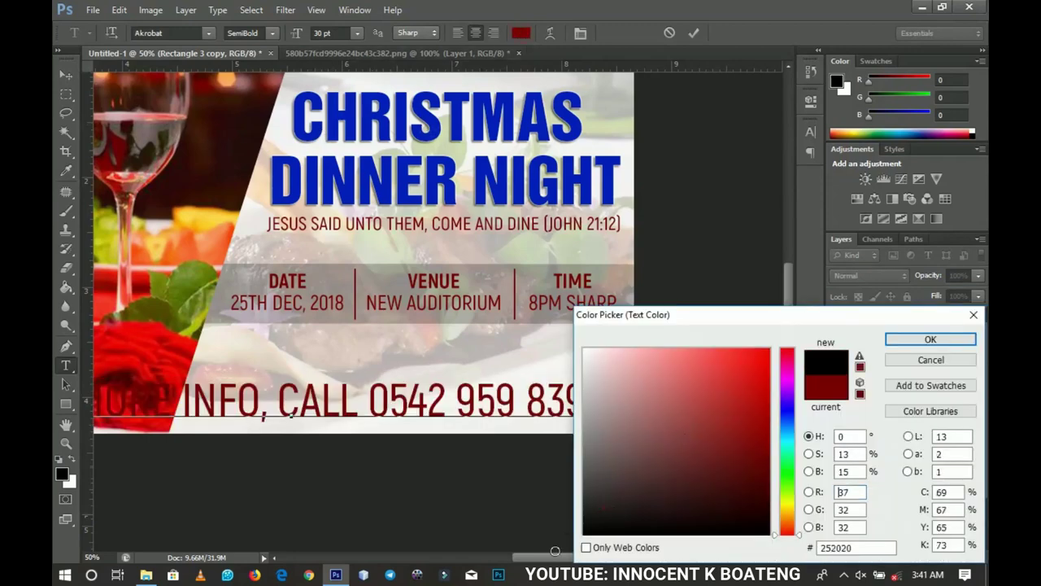
left_click(930, 339)
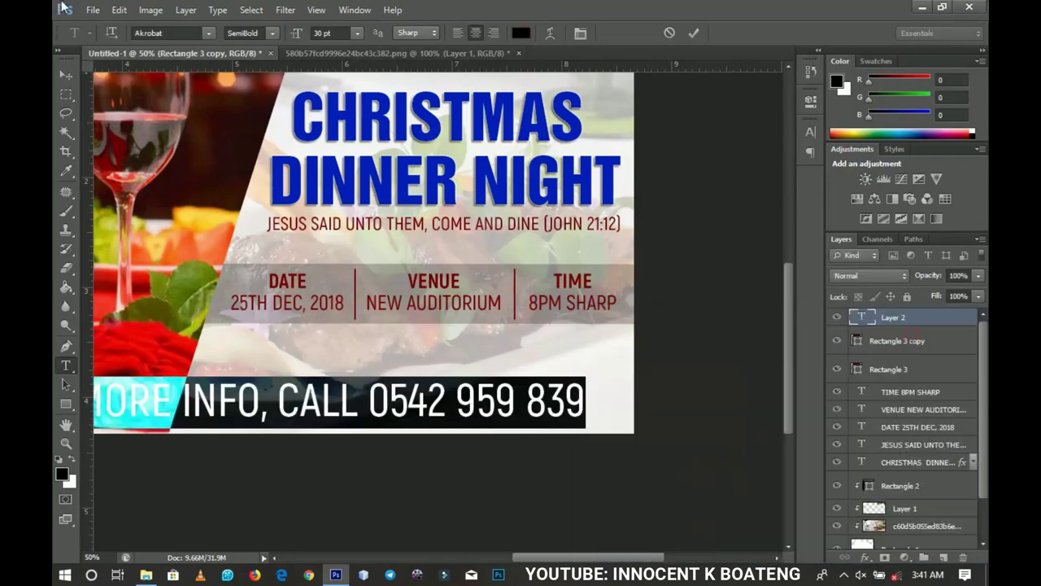
left_click(272, 32)
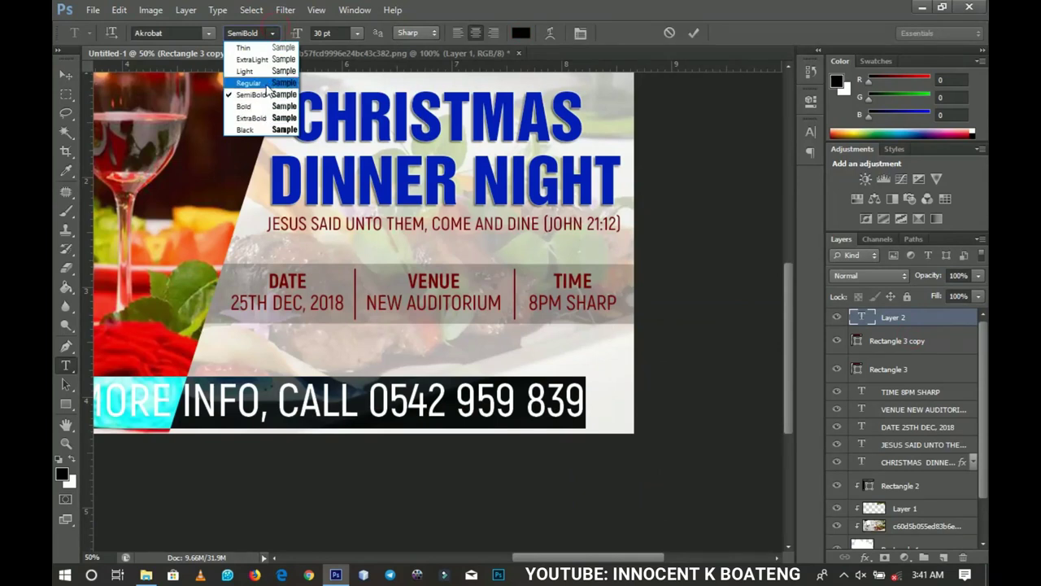
left_click(248, 82)
left_click(64, 74)
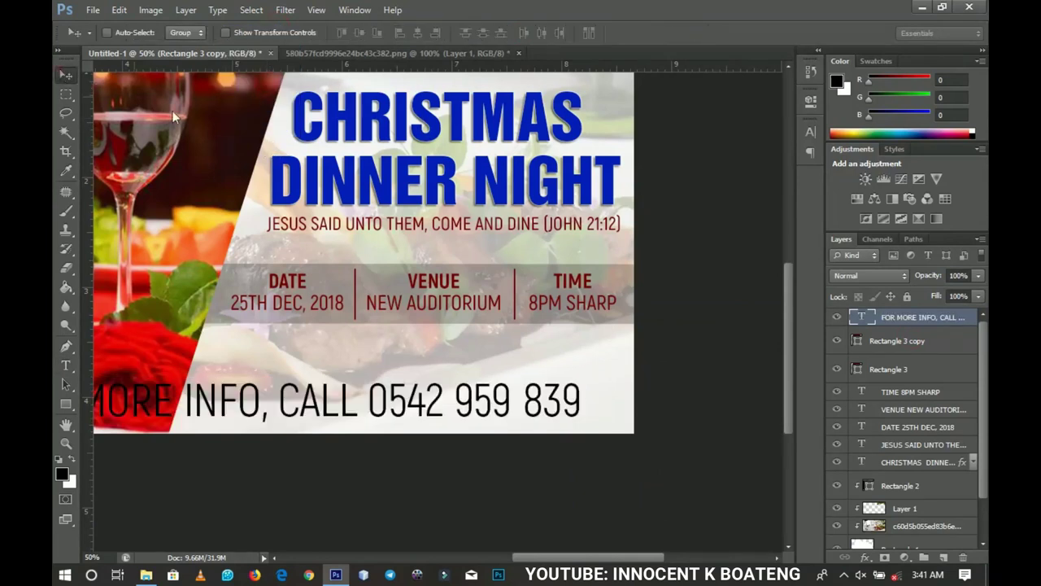
Step: Shrink the contact line to about 44% and reposition it along the bottom
key("ctrl+t")
left_click_drag(580, 376, 556, 405)
key("Return")
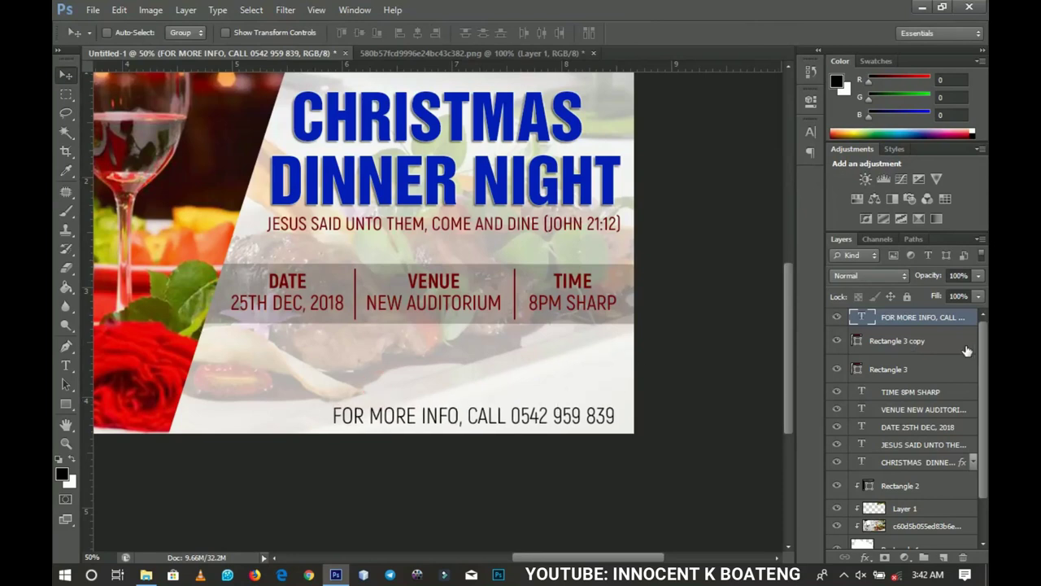
left_click(895, 345)
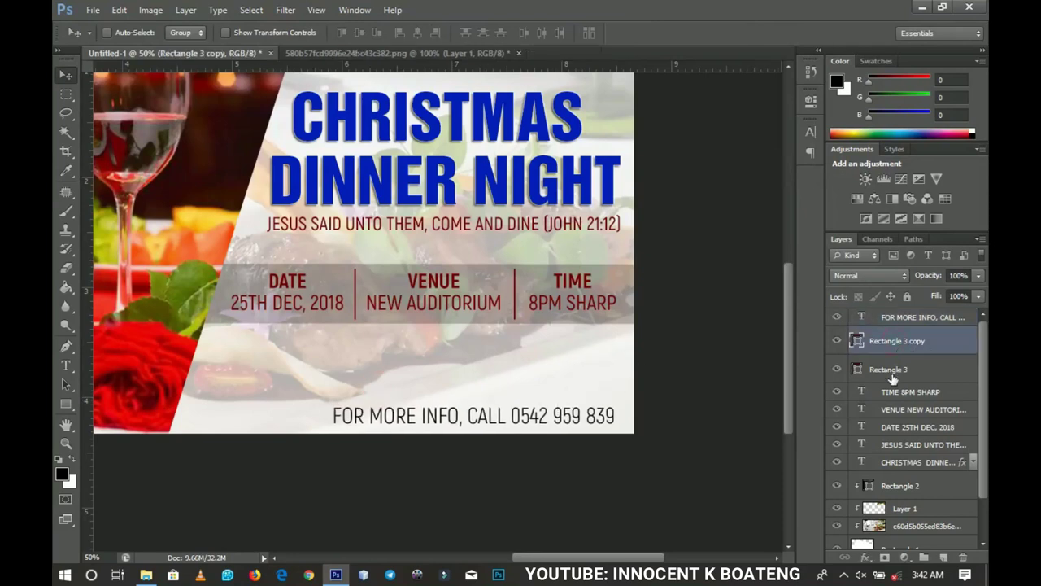
Step: Move the band, both dividers and the DATE, VENUE and TIME text lower together
left_click(892, 373, "shift")
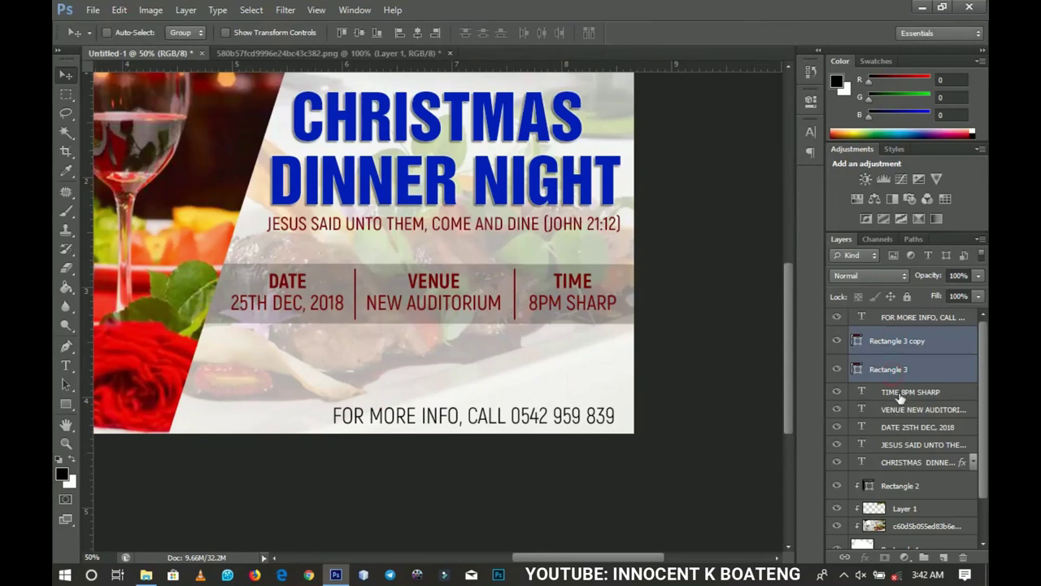
left_click(899, 393, "shift")
left_click(896, 411, "shift")
left_click(895, 427, "shift")
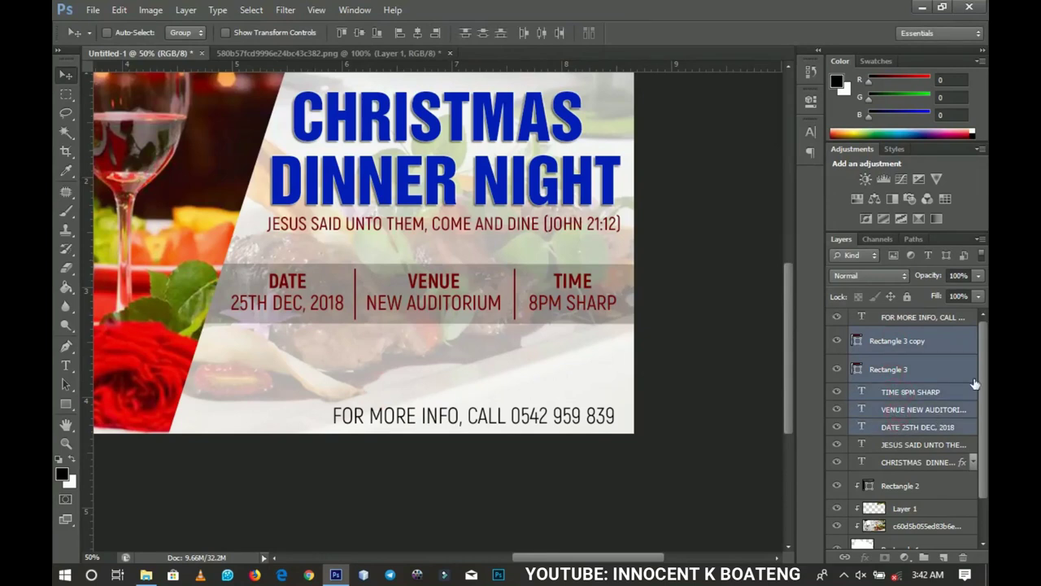
scroll(987, 362, "down", 2)
left_click(925, 436, "ctrl")
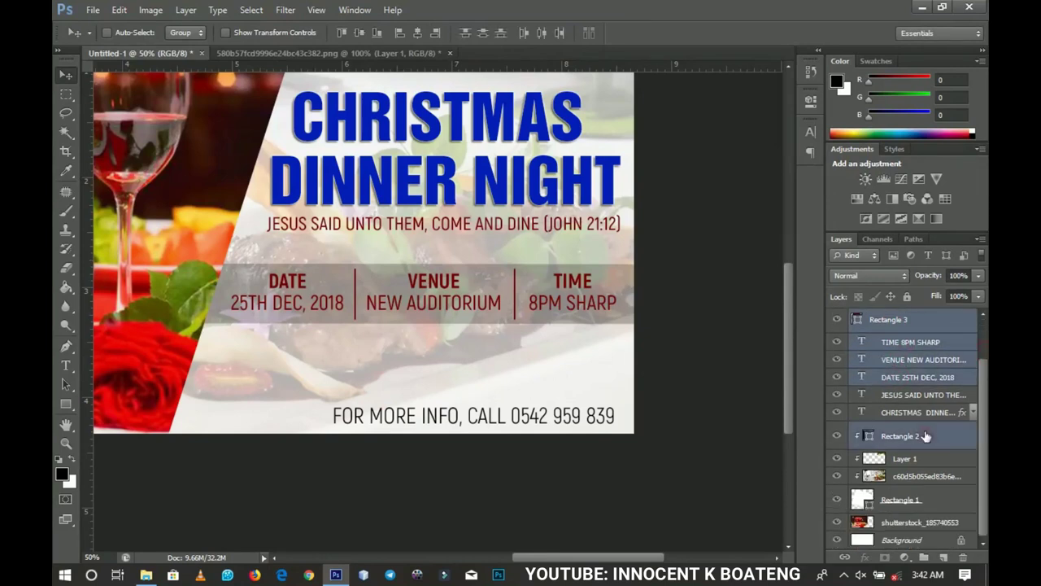
left_click_drag(555, 281, 558, 313)
Step: Stretch the band rectangle further to the left
left_click(885, 470)
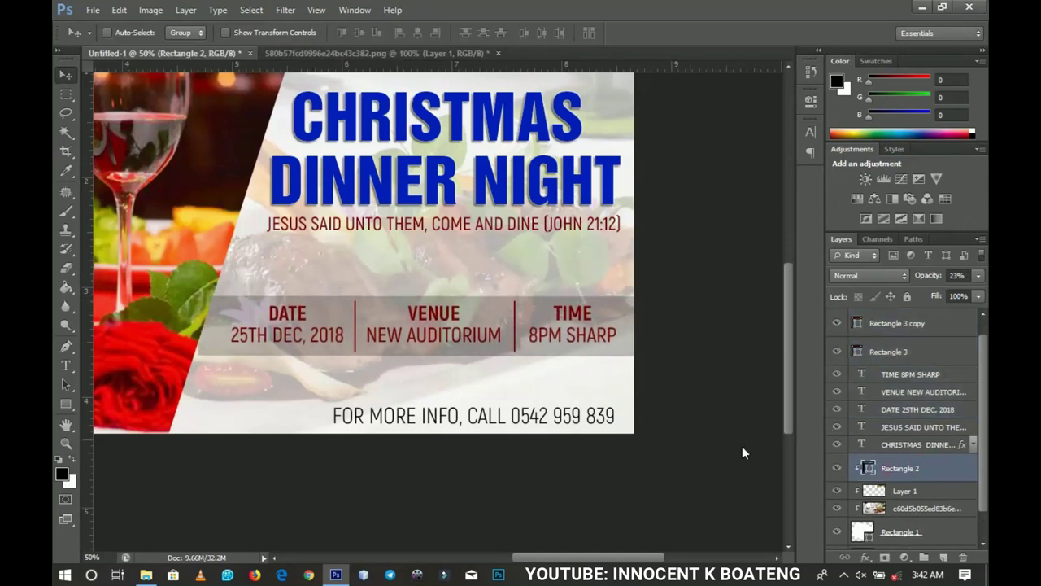
key("ctrl+t")
left_click_drag(199, 335, 213, 329)
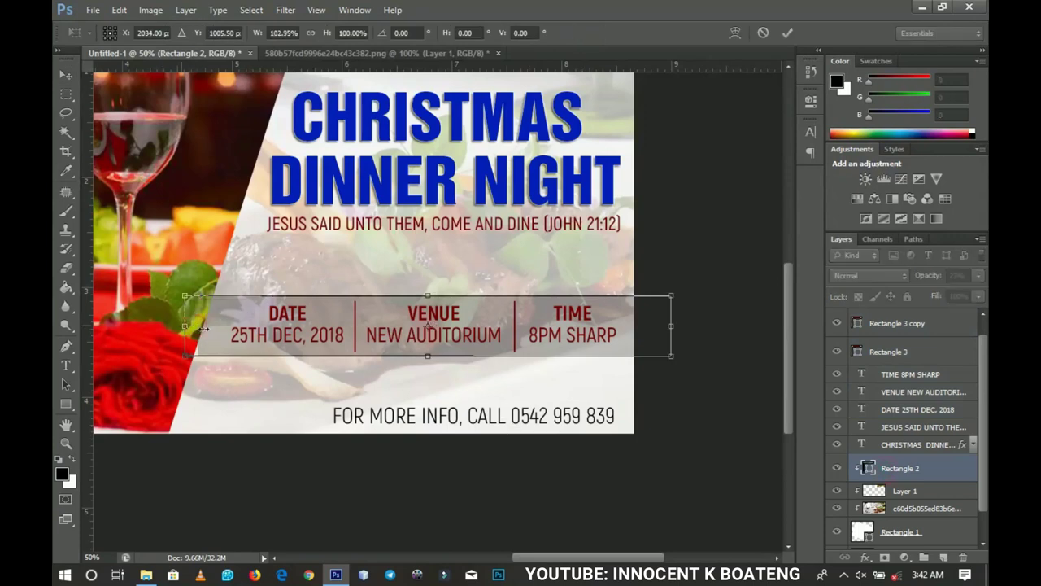
key("Return")
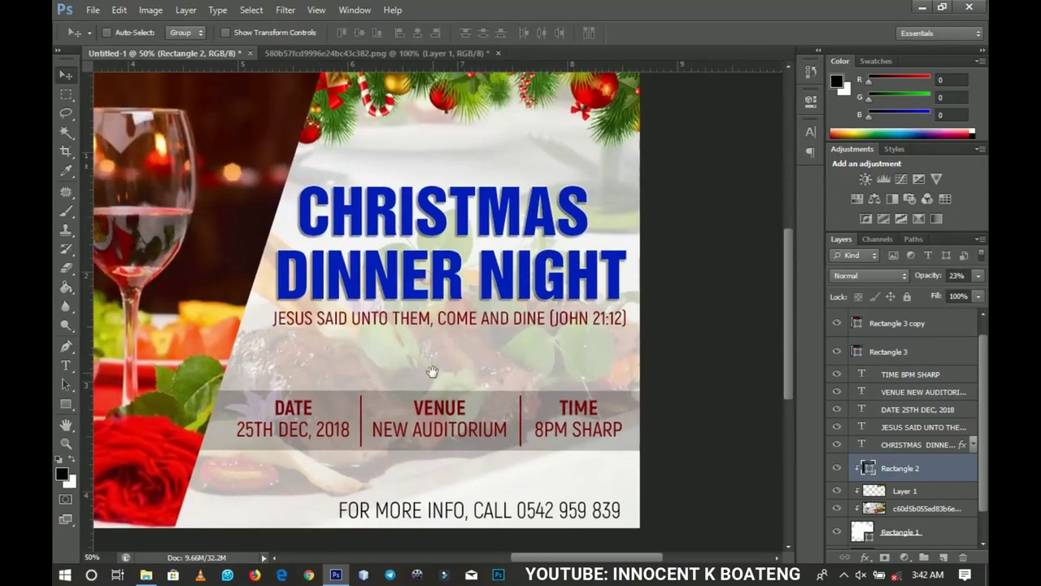
Step: Move the scripture line and the CHRISTMAS DINNER NIGHT title lower toward the band
right_click(484, 329)
left_click(485, 331)
left_click_drag(486, 324, 487, 345)
right_click(498, 301)
left_click(498, 300)
left_click_drag(498, 284, 475, 286)
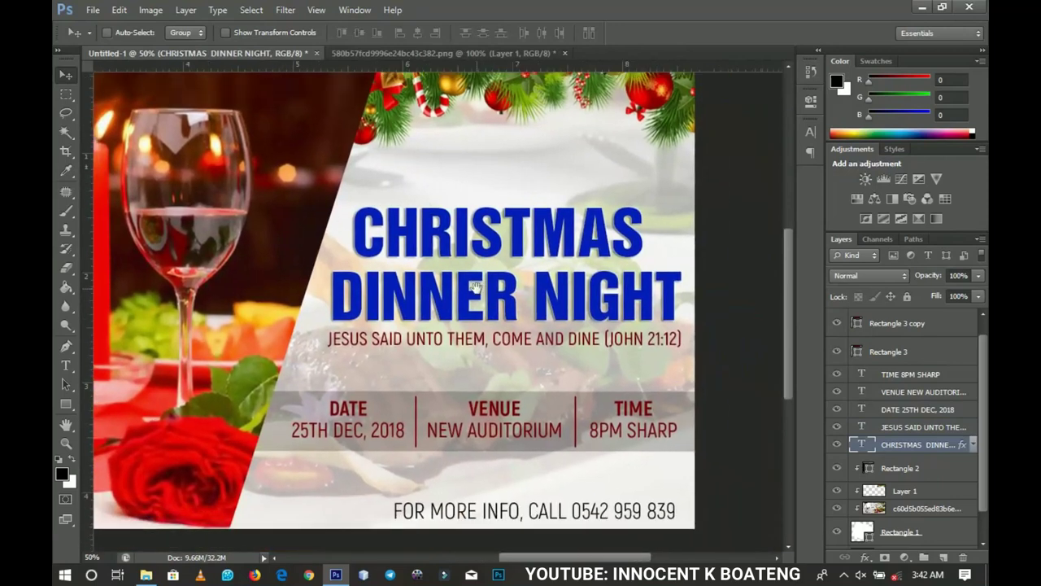
Step: Fit the finished flyer on screen, then zoom out to 25%
left_click_drag(504, 173, 776, 194)
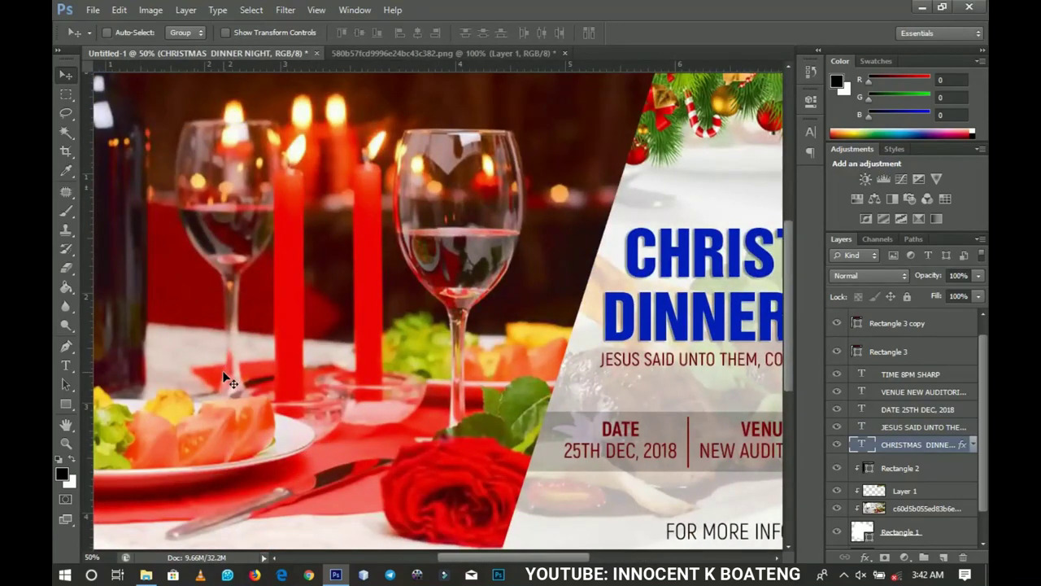
key("z")
right_click(218, 341)
left_click(325, 350)
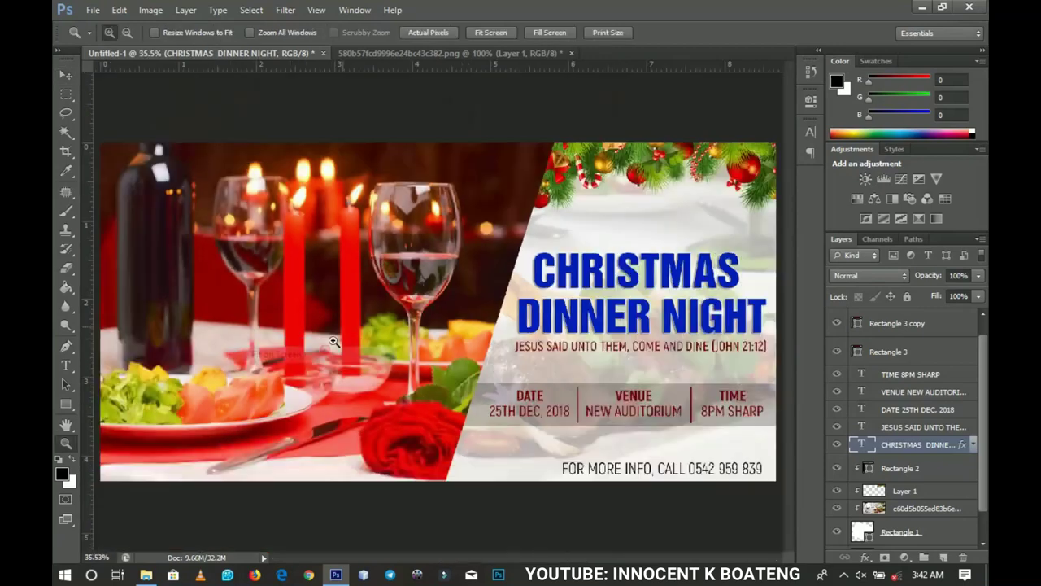
left_click(399, 308, "alt")
left_click(400, 308, "alt")
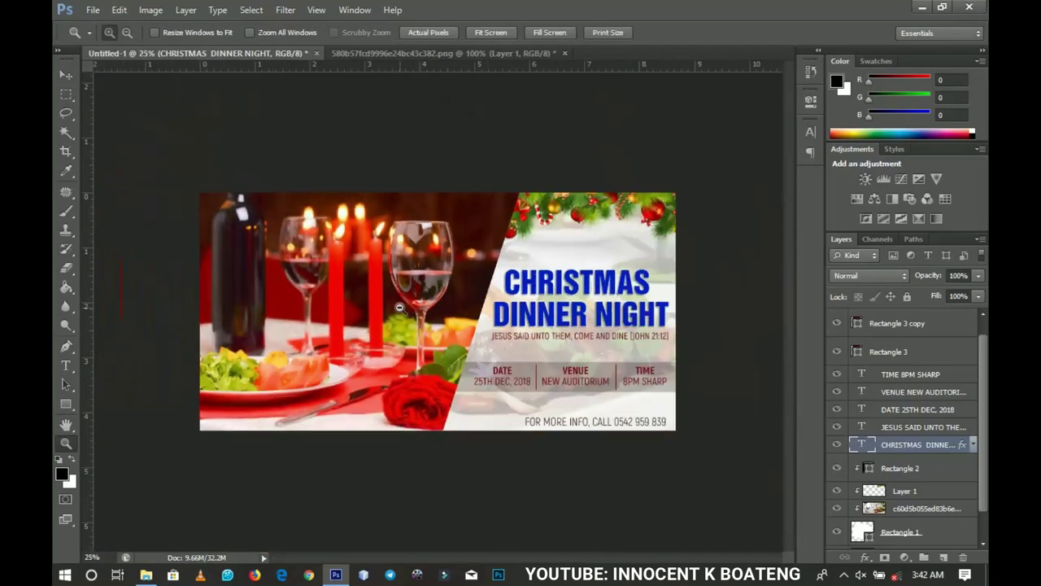